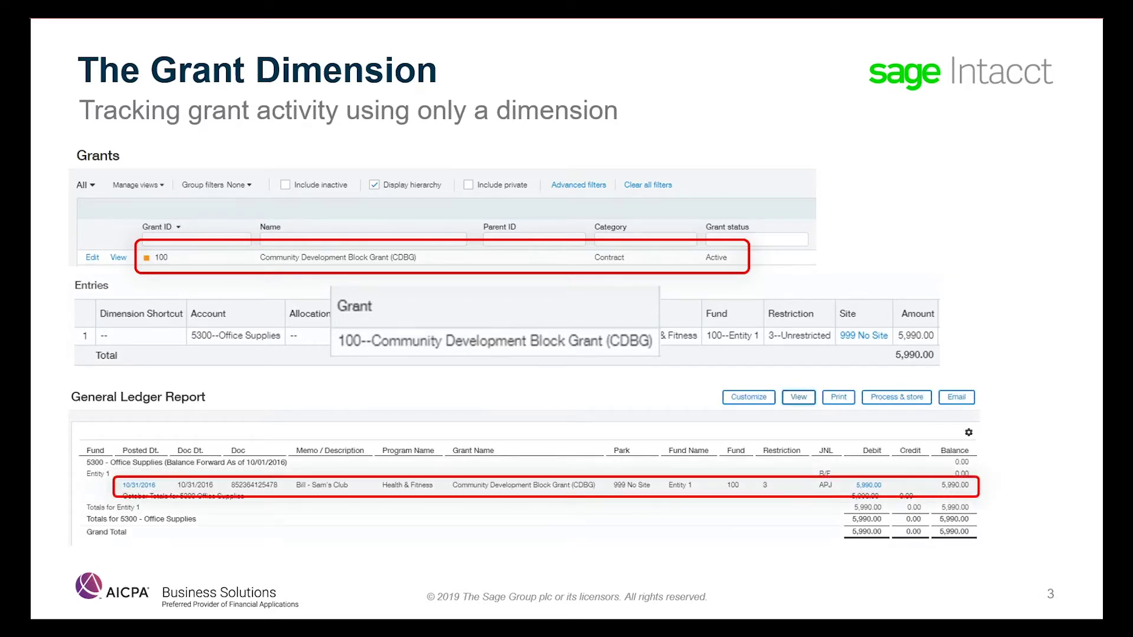
Advance the slideshow from The Grant Dimension slide to The Grant Module slide.
key("Right")
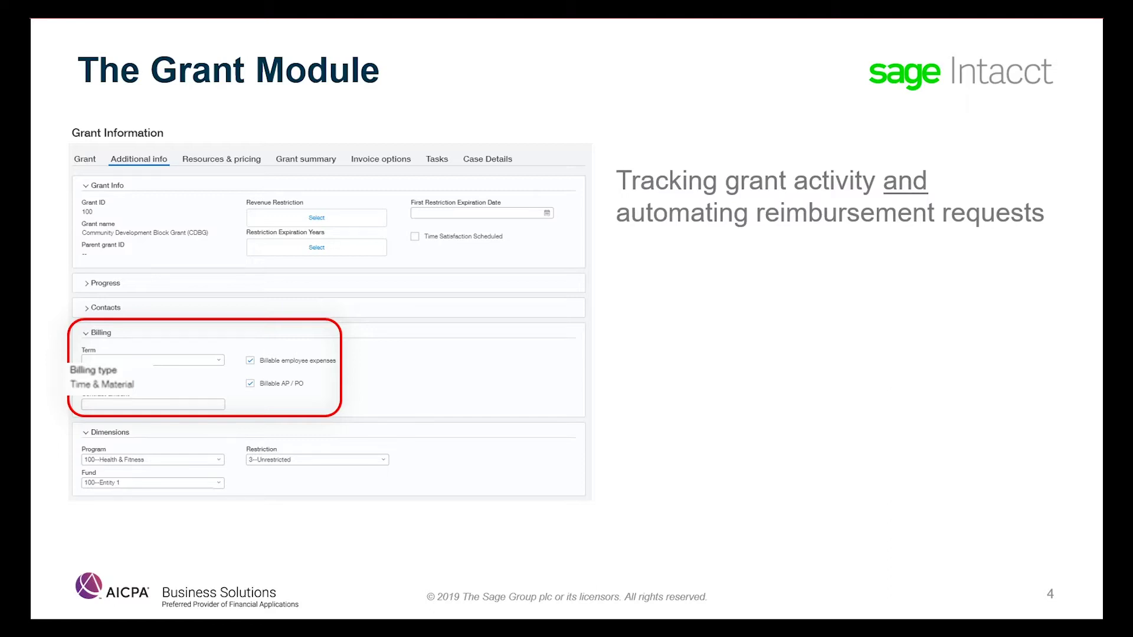
Reveal the AP Bills through Timesheet Entries bullets, then switch to the Sage Intacct dashboard.
key("Right")
key("Right")
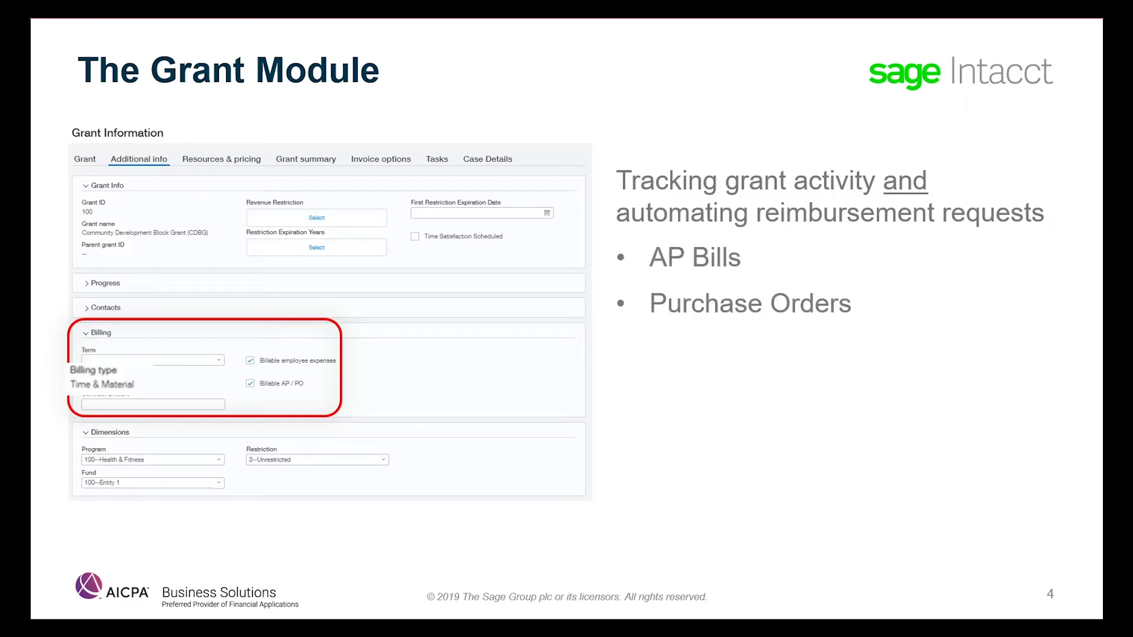
key("Right")
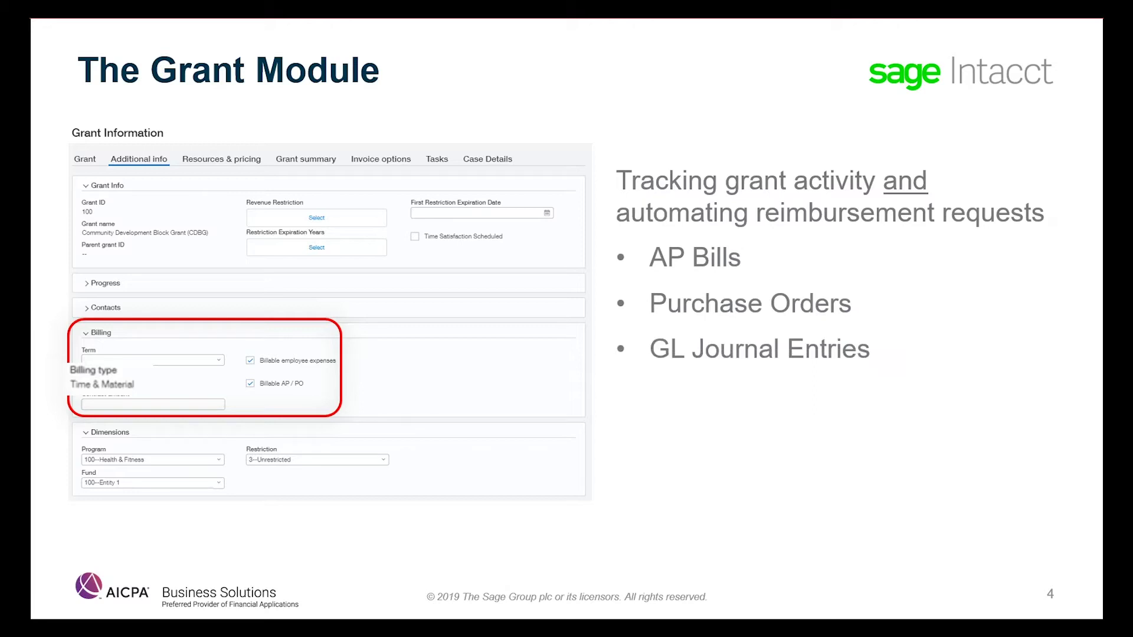
key("Right")
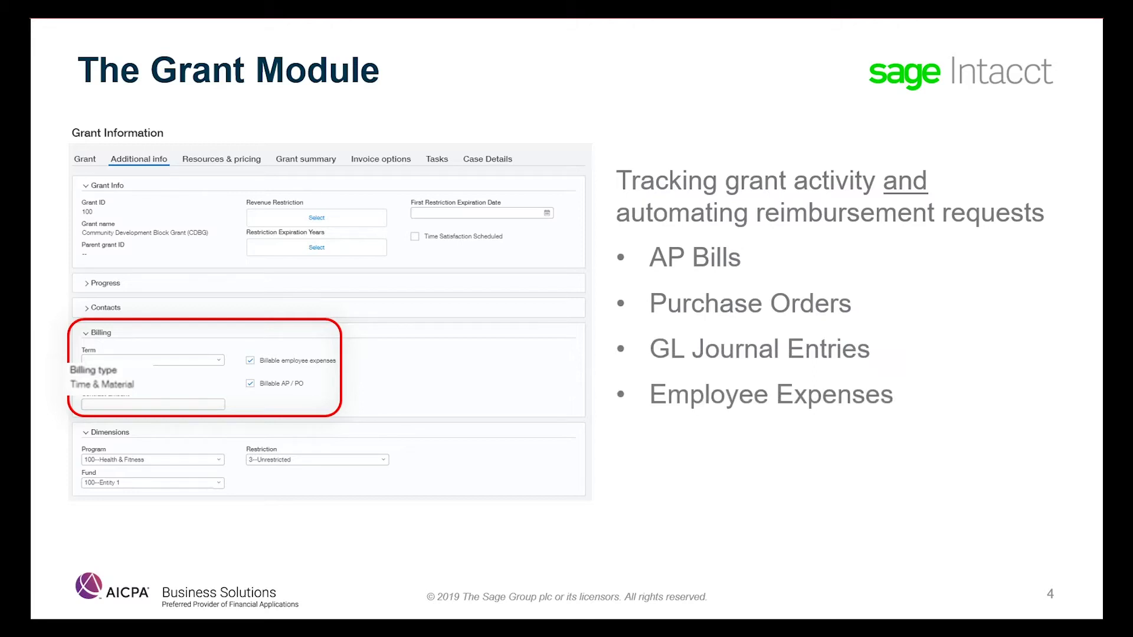
key("Right")
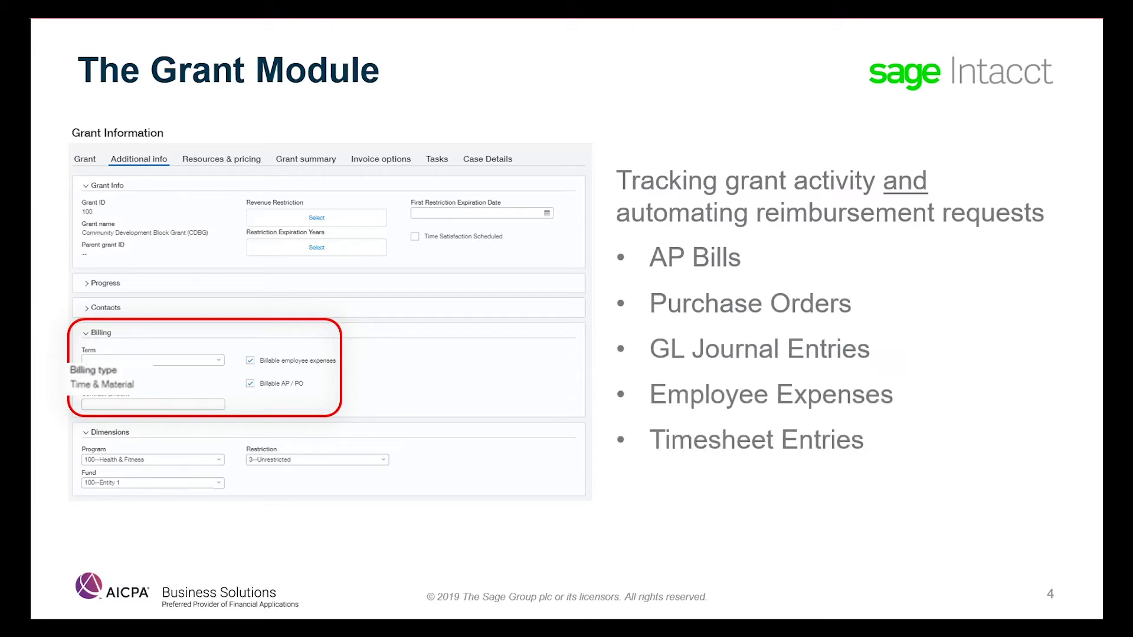
key("Right")
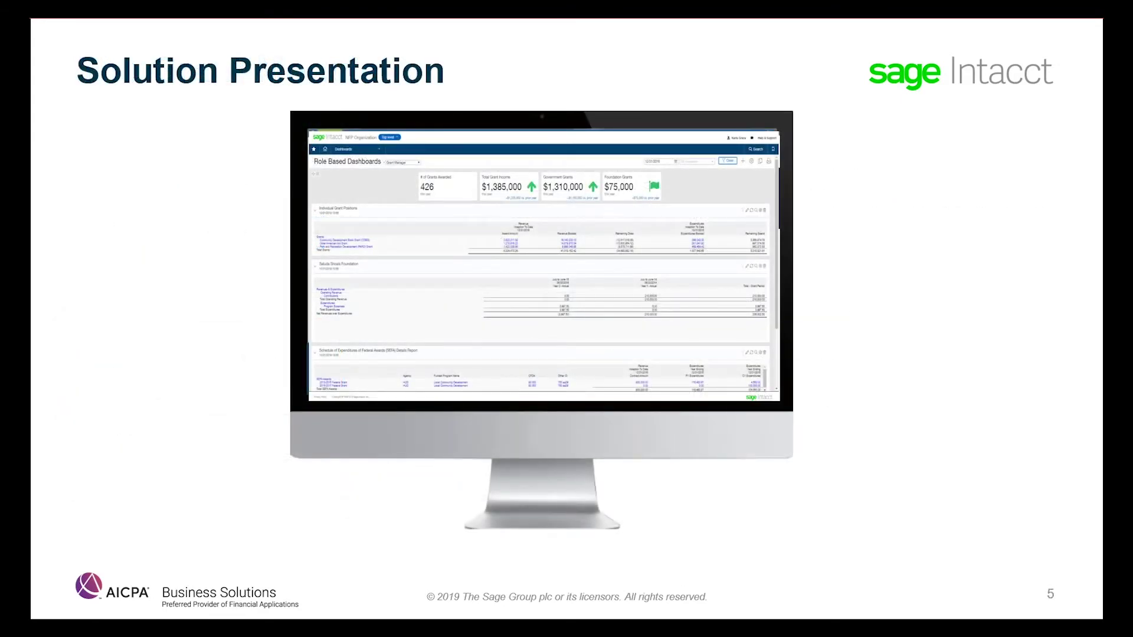
key("alt+Tab")
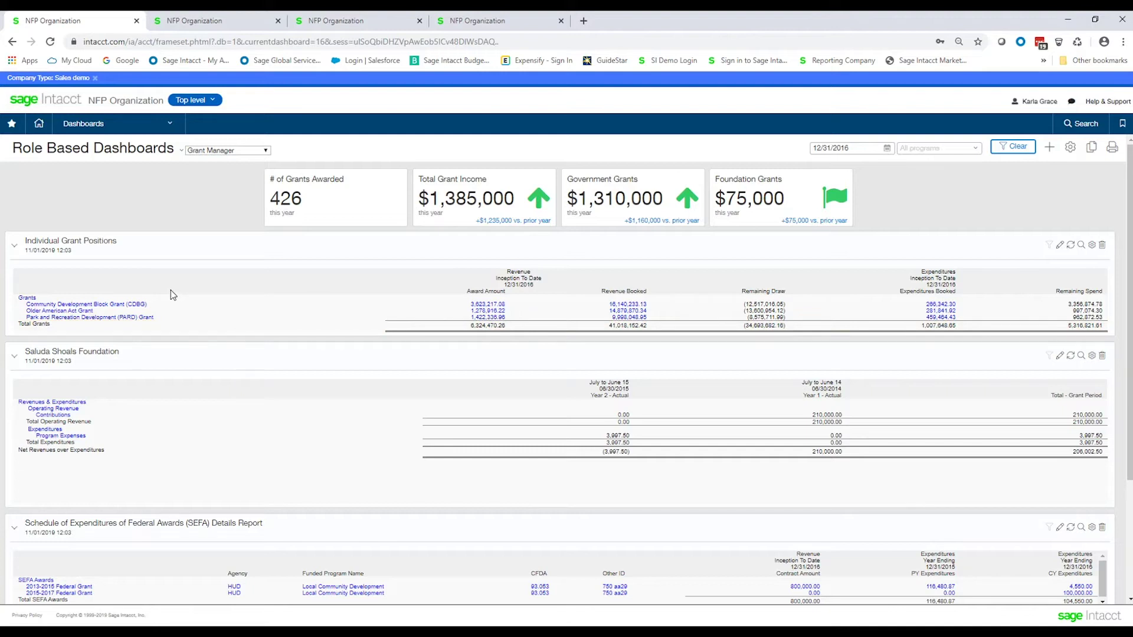
Select the CDBG grant's Expenditures Booked amount under Individual Grant Positions.
left_click(216, 158)
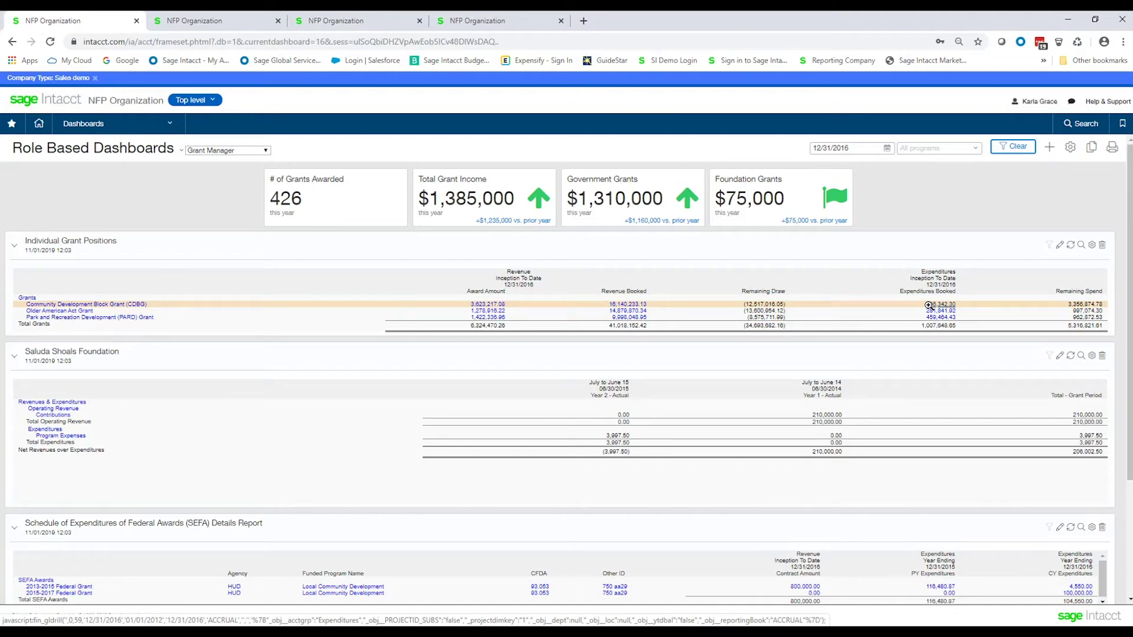
Open the CDBG General Ledger Report and scroll to its 5300 Office Supplies lines.
left_click(943, 305)
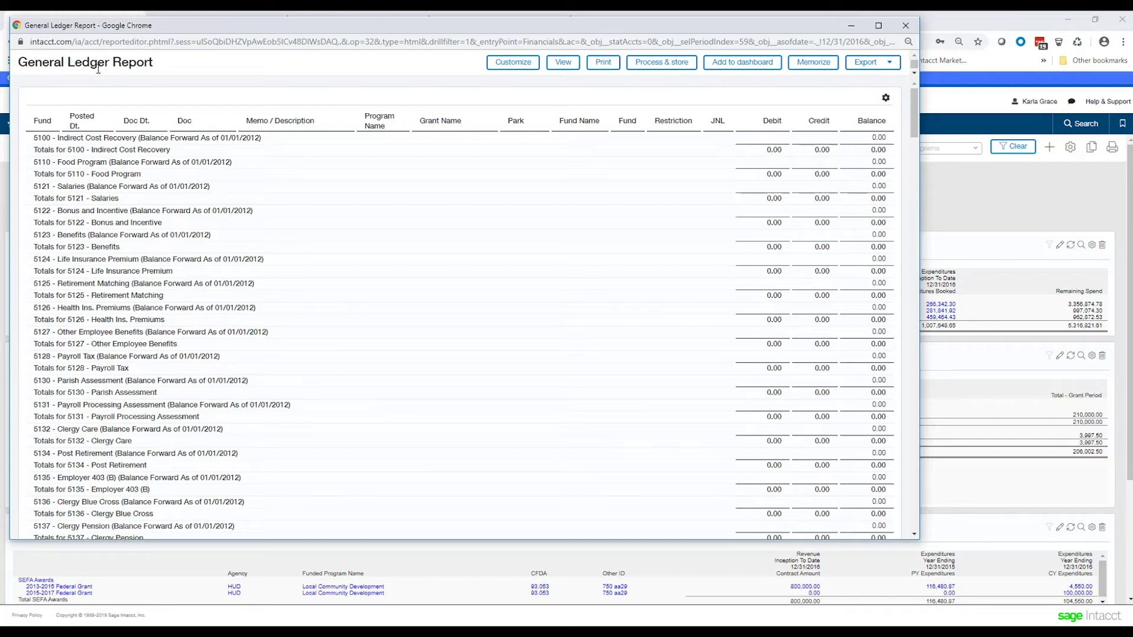
scroll(408, 318, "down", 9)
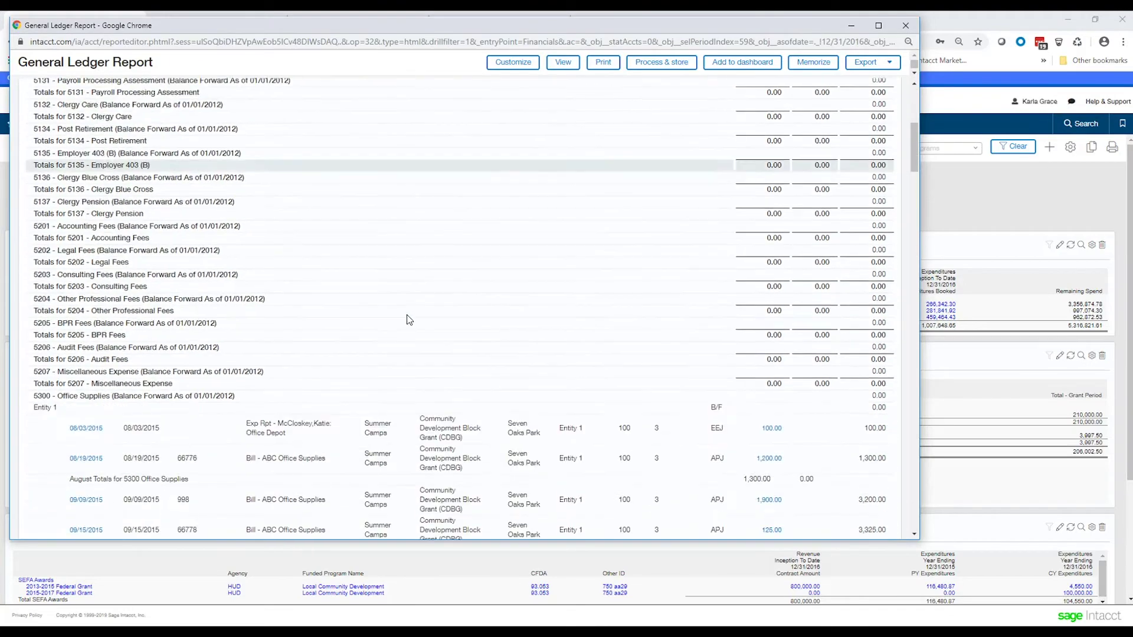
scroll(406, 319, "down", 2)
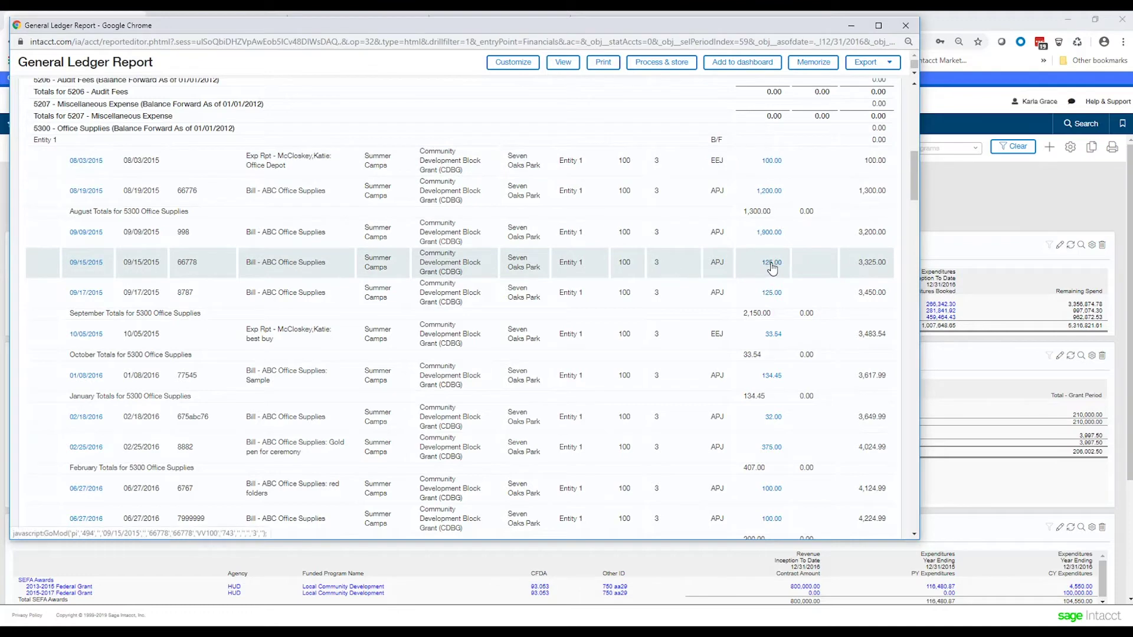
Review the 125.00 ABC Office Supplies bill's CDBG entry line, then close the report window.
left_click(772, 267)
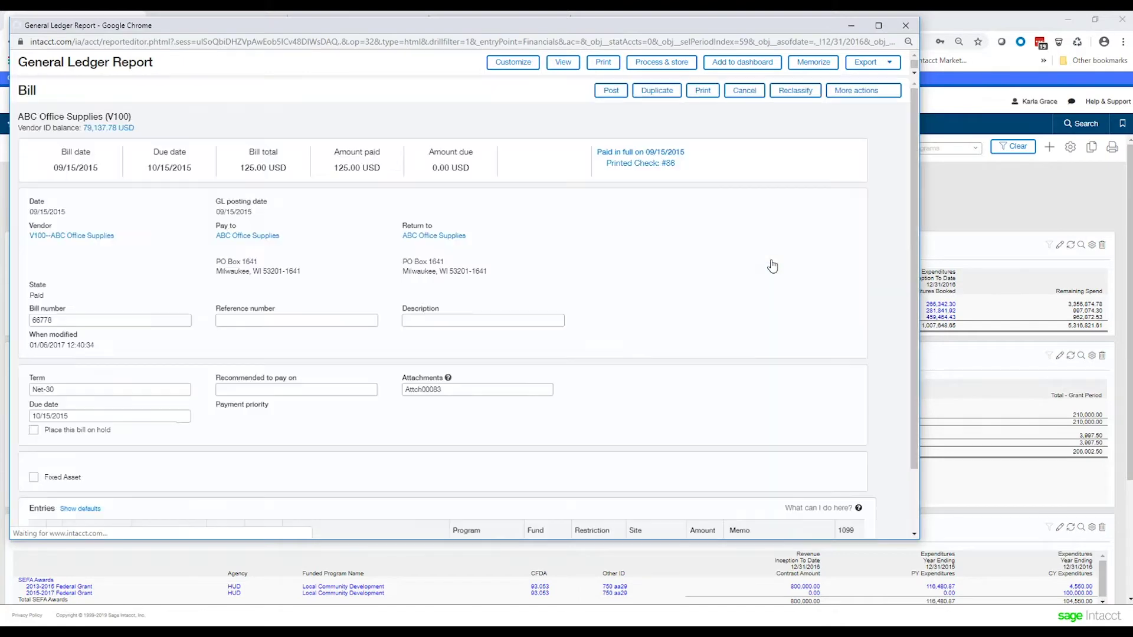
scroll(516, 260, "down", 3)
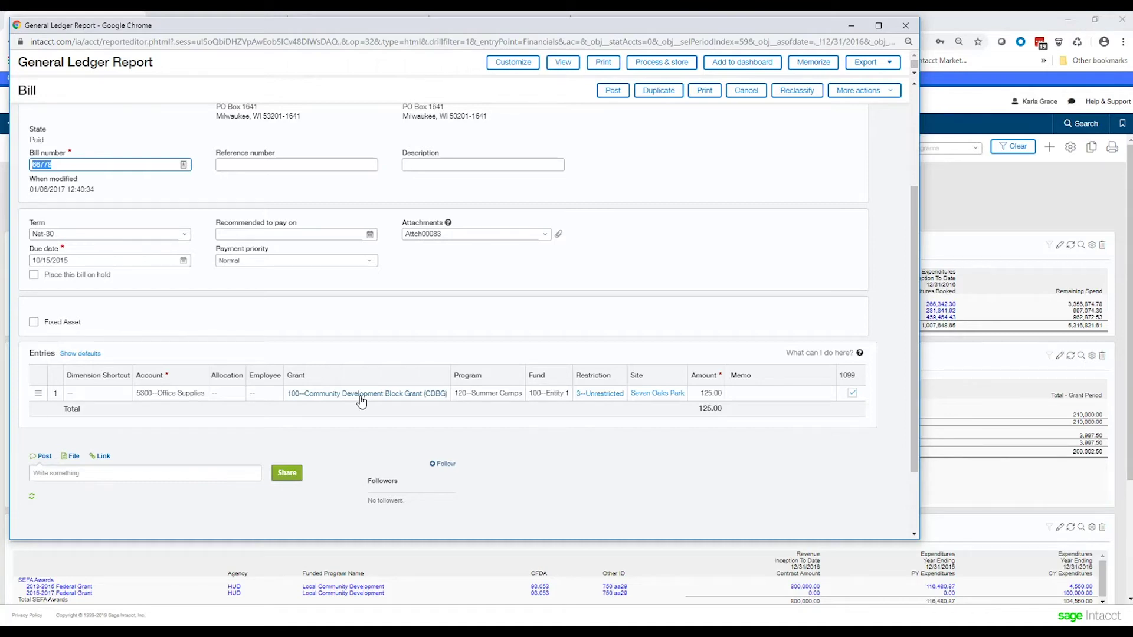
left_click(905, 26)
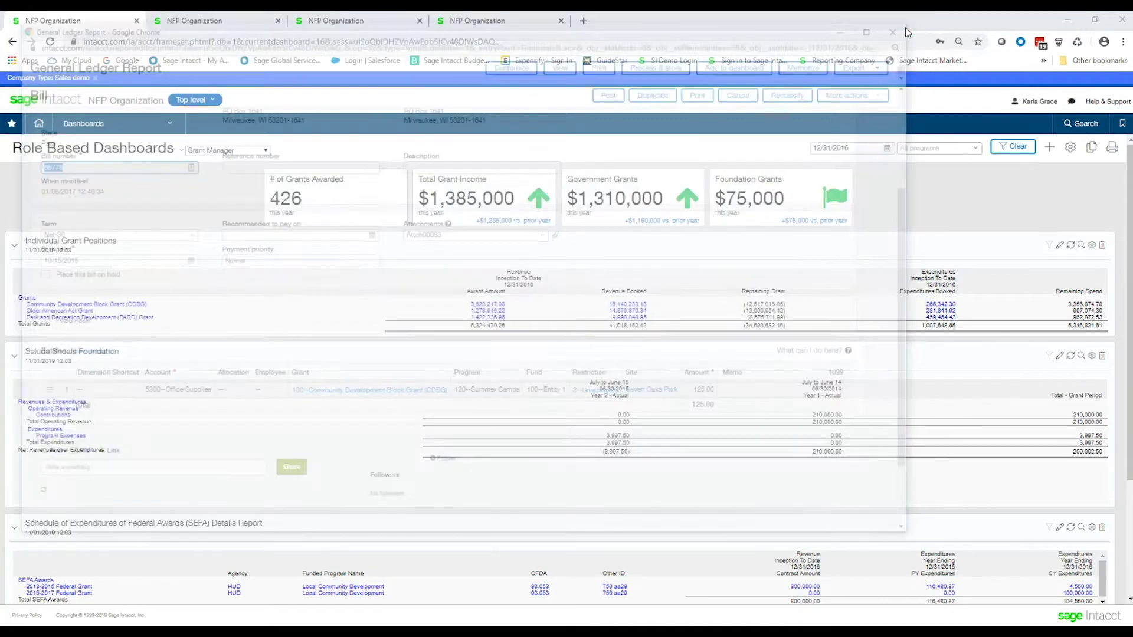
mouse_move(428, 204)
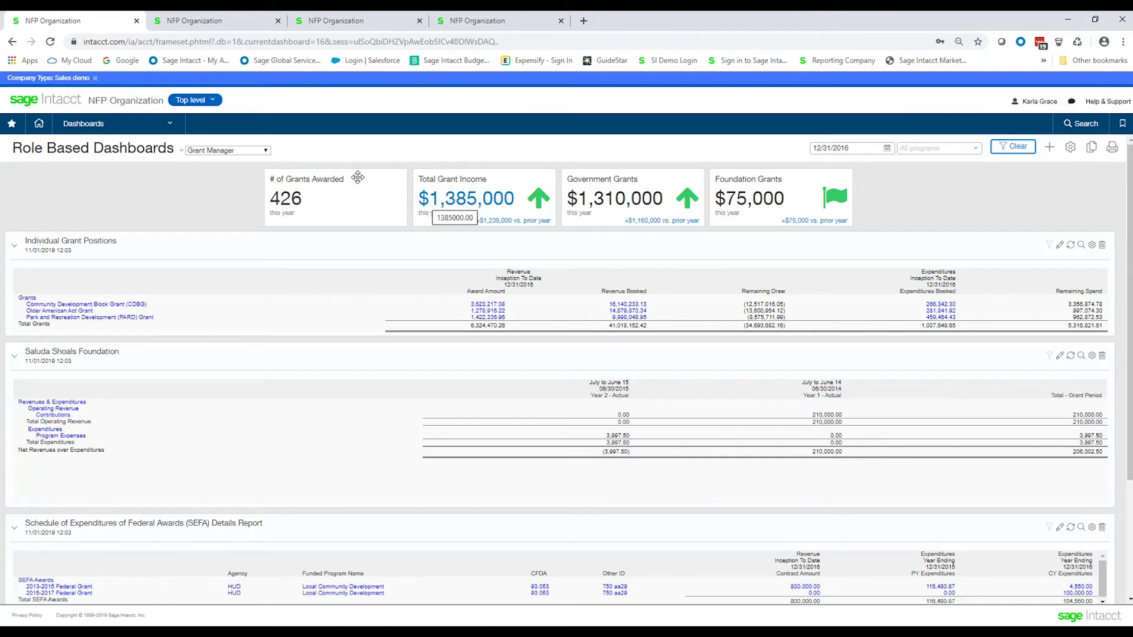
Show the Sam's Club bill entry's details to confirm it's billable, then view the timesheet.
left_click(199, 23)
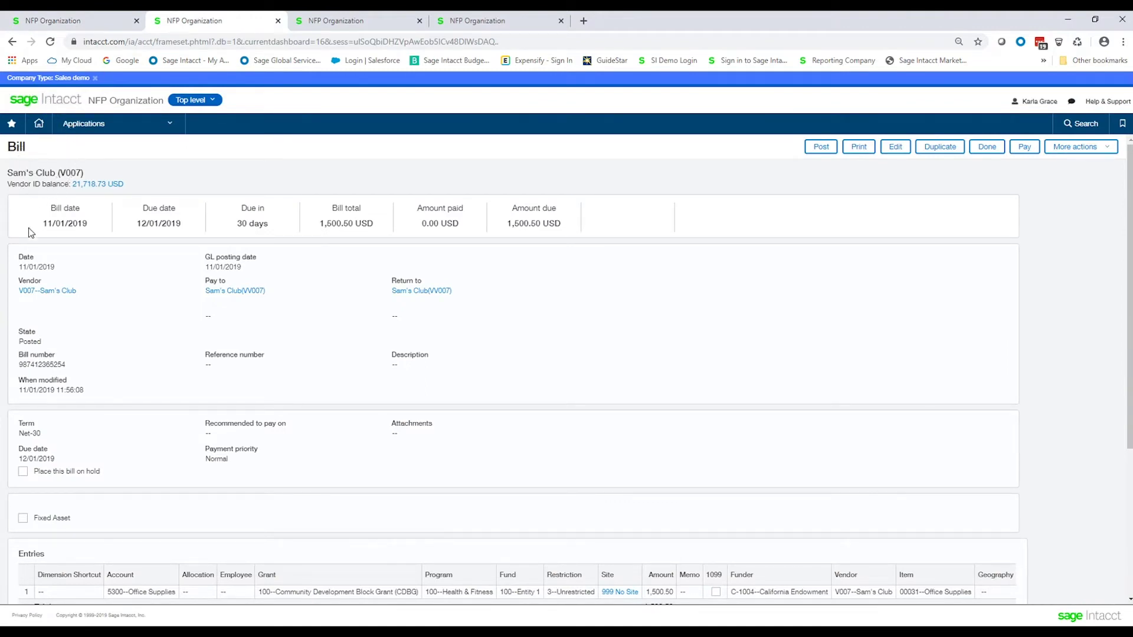
left_click(53, 297)
scroll(346, 424, "down", 1)
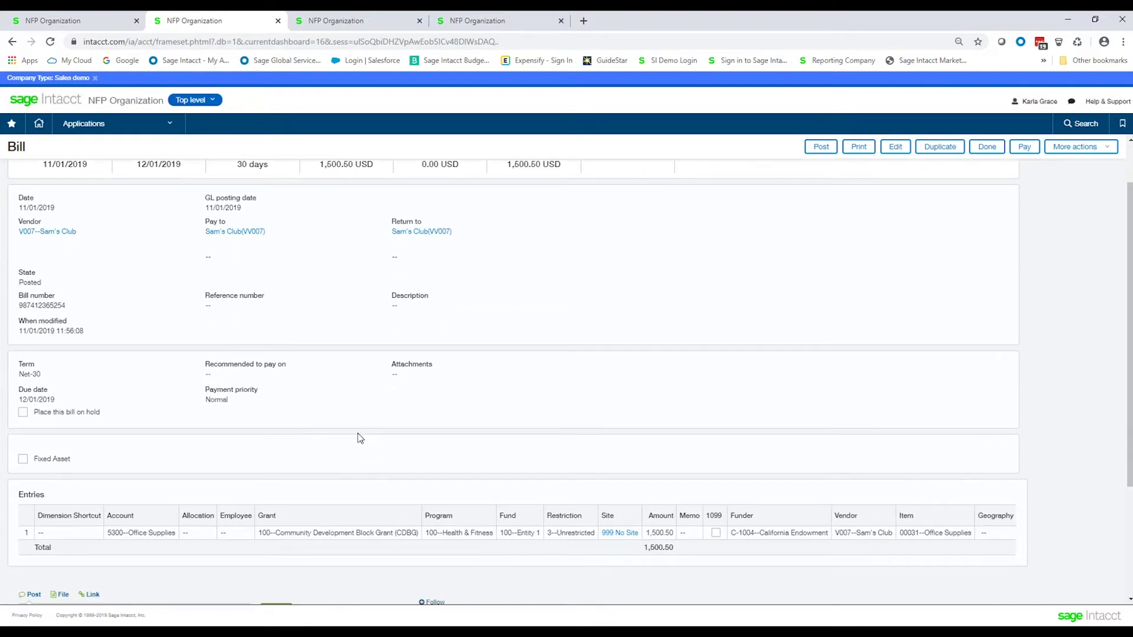
left_click(317, 534)
scroll(326, 384, "up", 1)
scroll(373, 423, "down", 3)
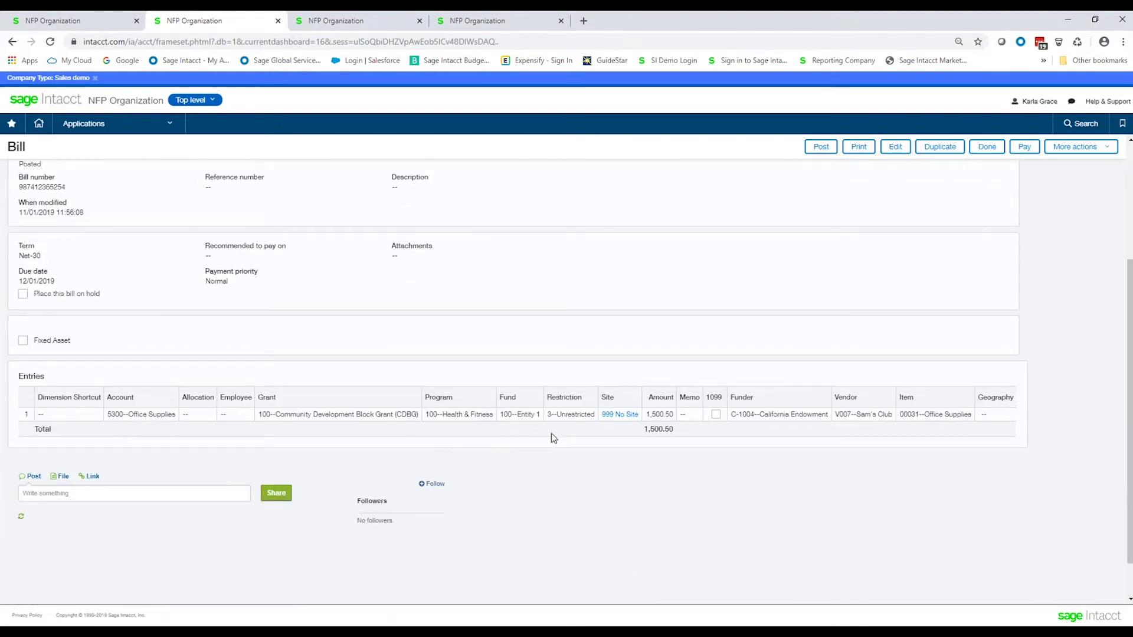
mouse_move(692, 413)
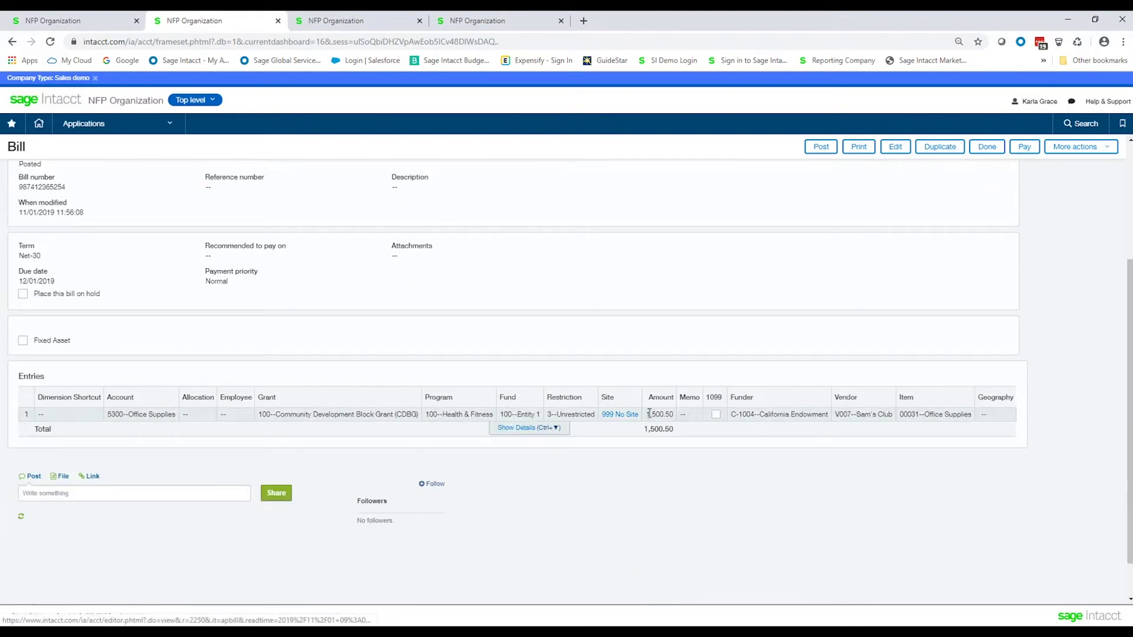
left_click(543, 432)
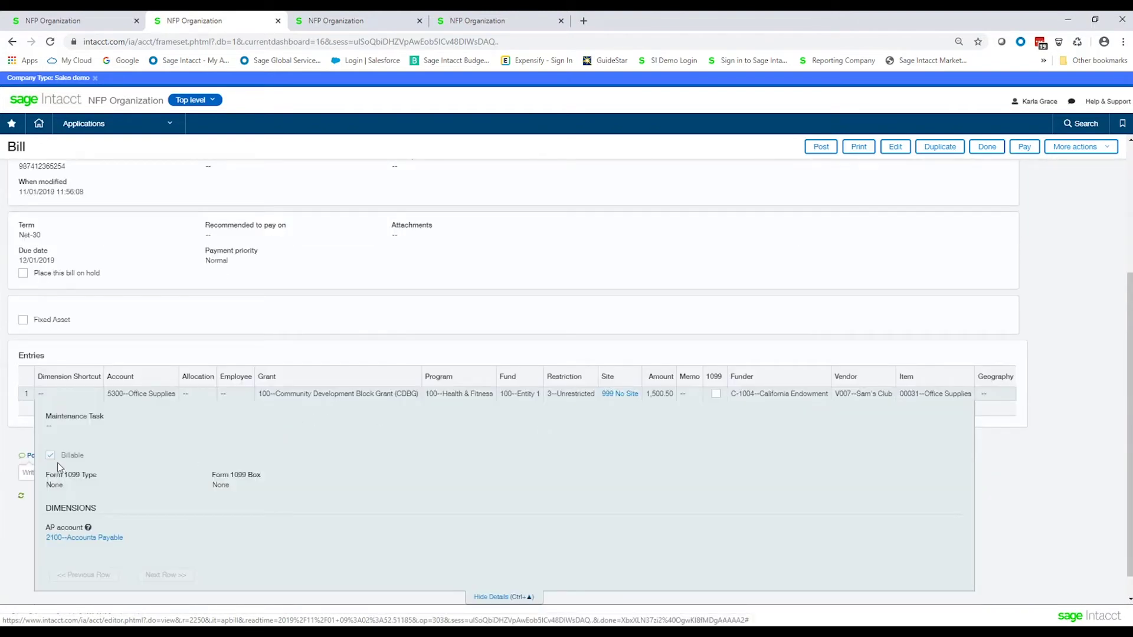
left_click(356, 24)
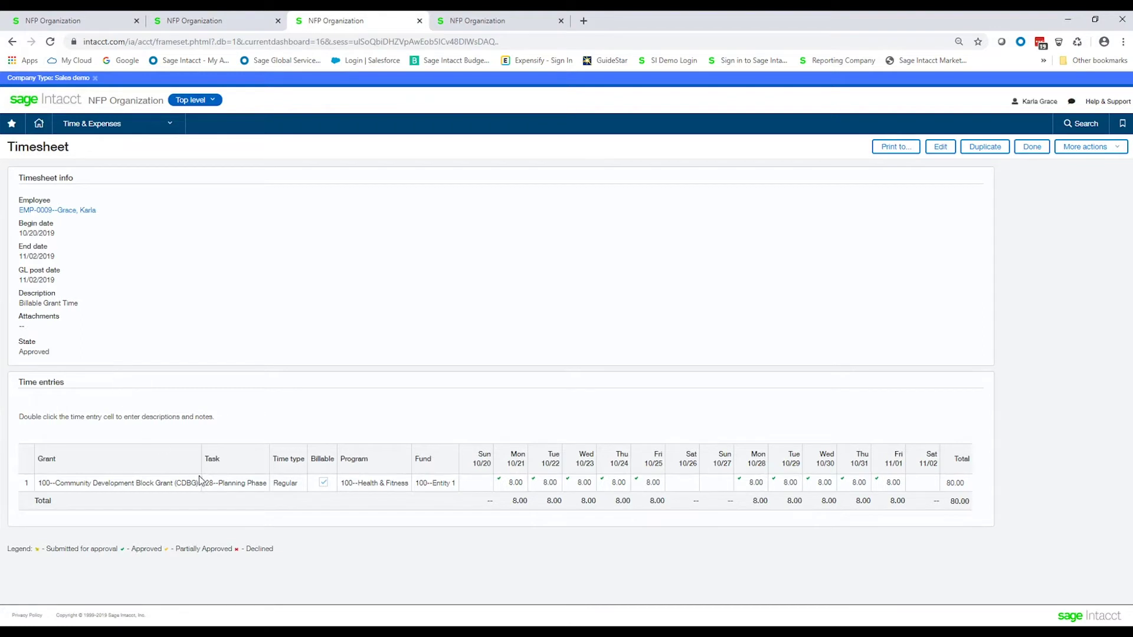
left_click(120, 491)
left_click(324, 495)
left_click(487, 25)
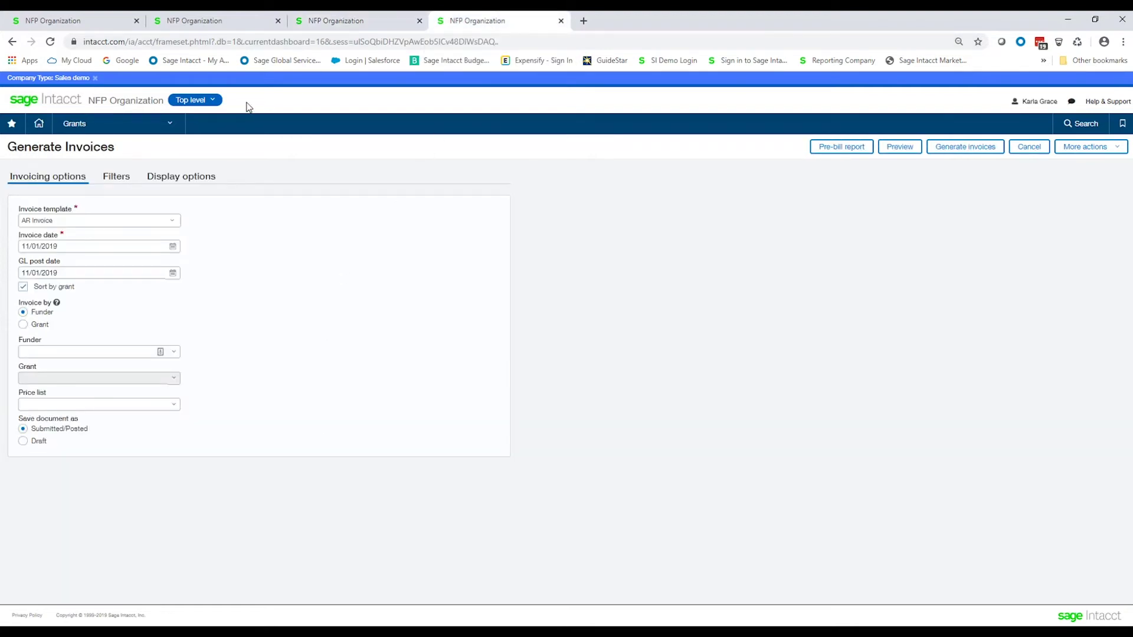
Start grant invoice generation by grant for 100--Community Development Block Grant (CDBG).
left_click(168, 127)
left_click(961, 149)
left_click(23, 325)
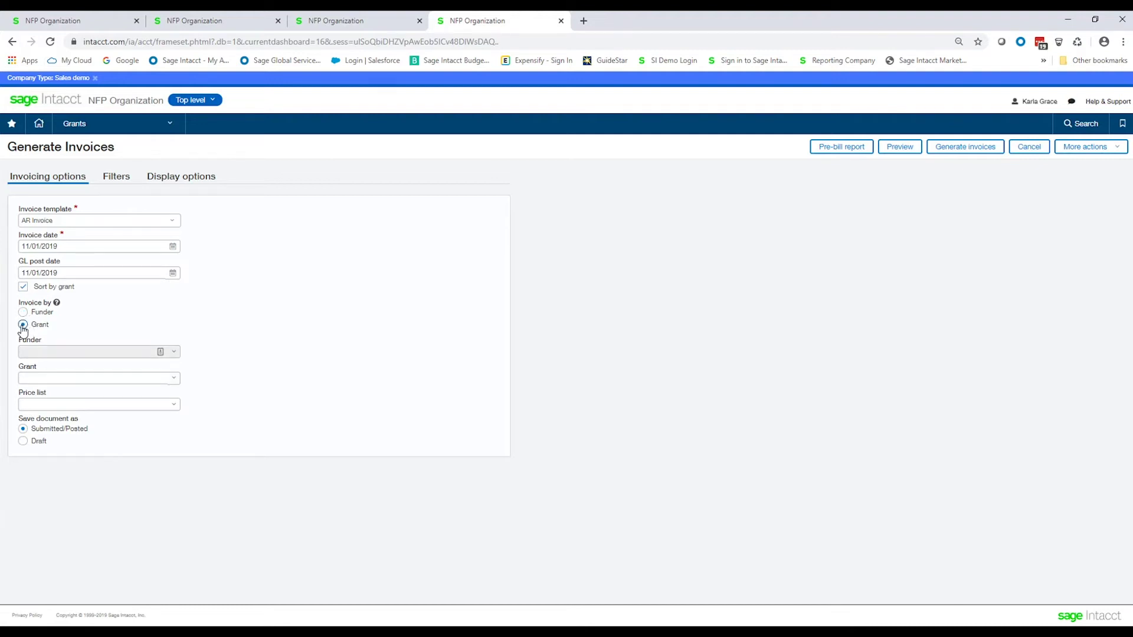
left_click(176, 383)
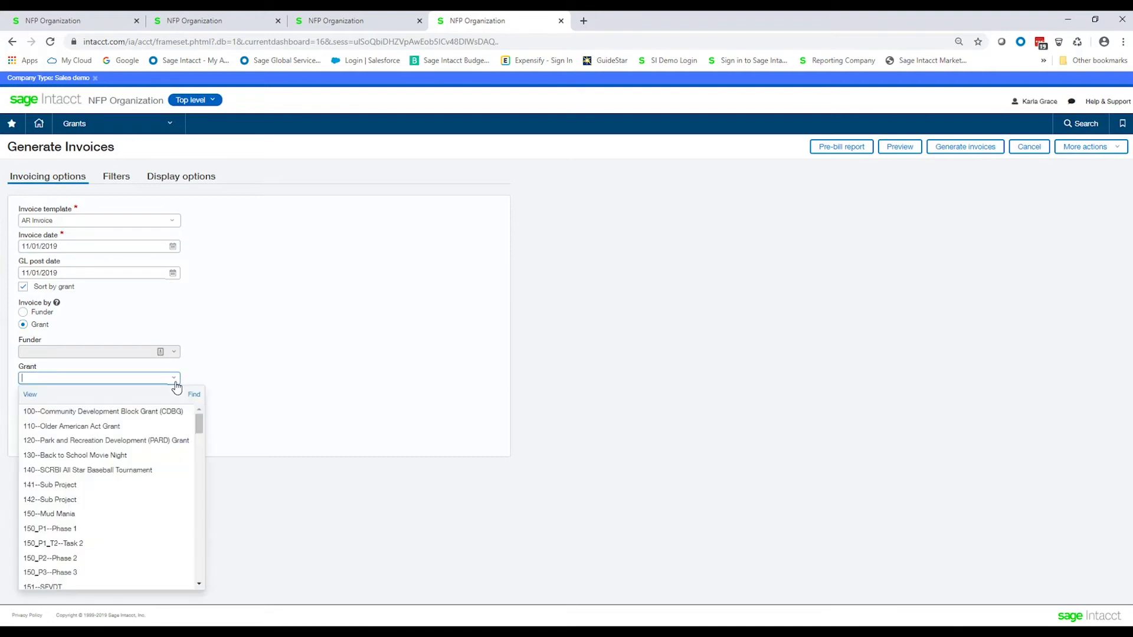
left_click(132, 412)
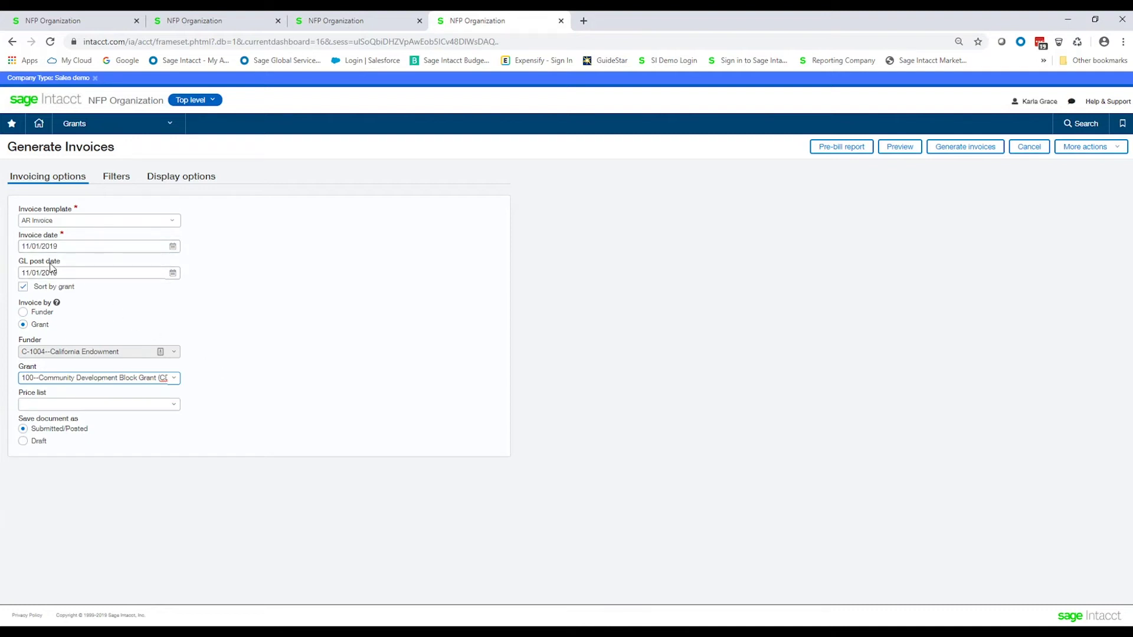
Set the invoice and GL post dates to 10/31/2019 and preview the invoice.
left_click(65, 246)
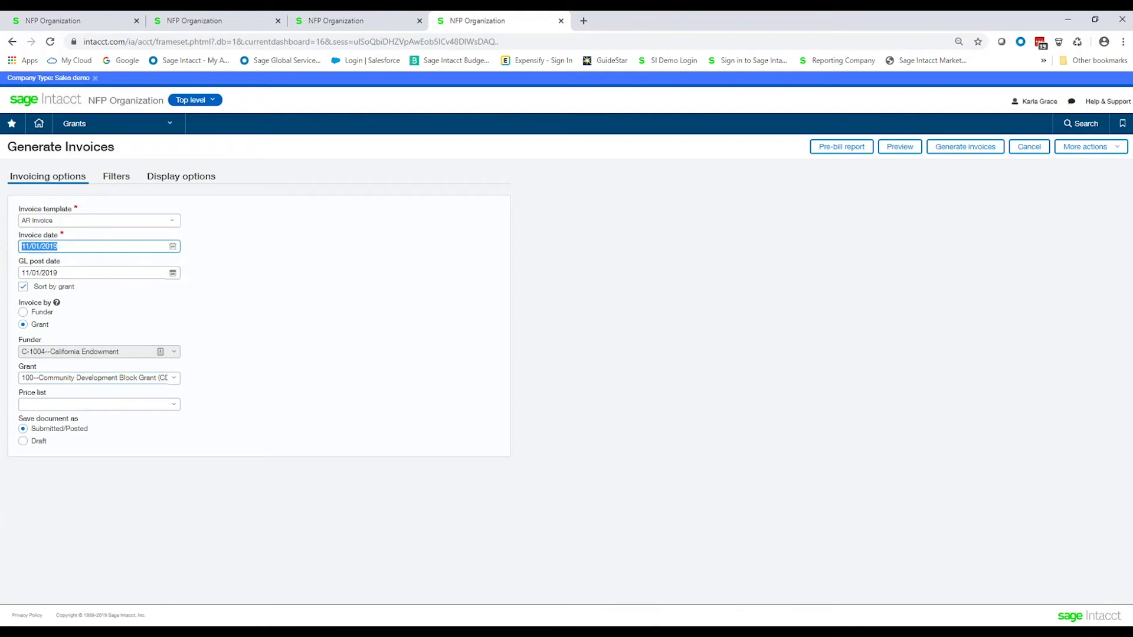
type("10/31/20")
type("19")
key("Tab")
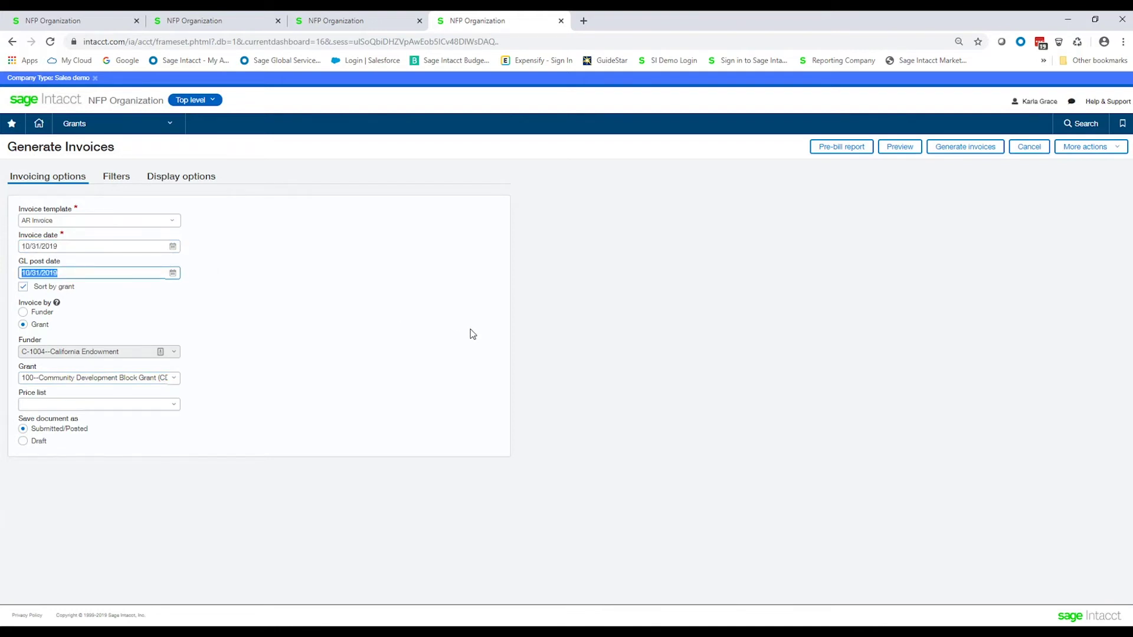
left_click(898, 152)
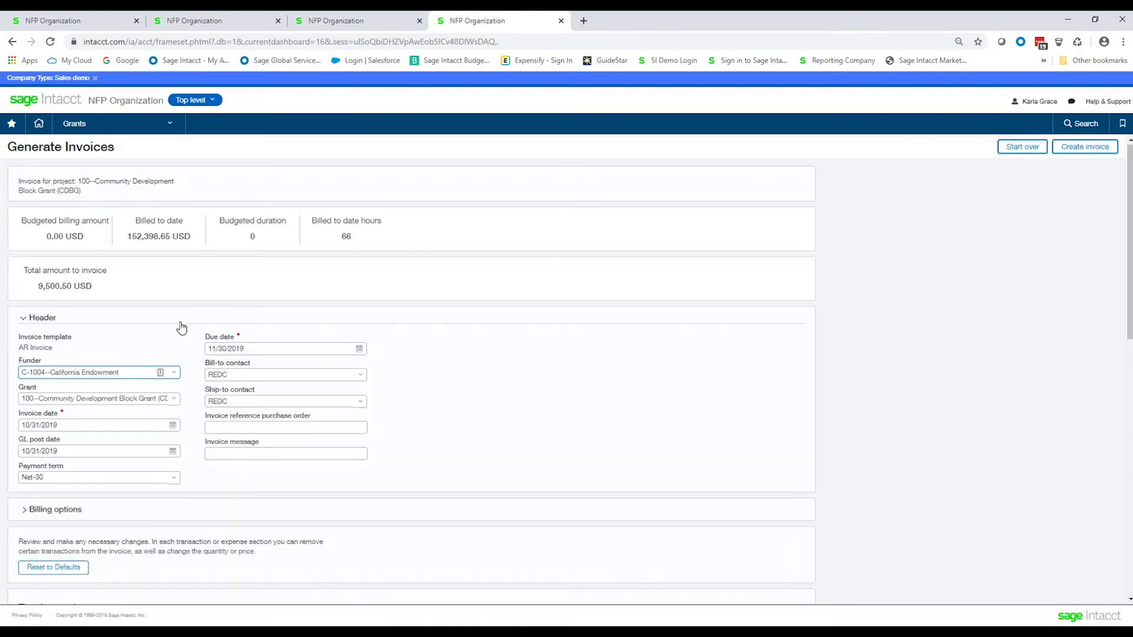
Scroll through the ten 800.00 timesheet entries and the 1,500.50 Accounts Payable expense.
scroll(182, 328, "down", 5)
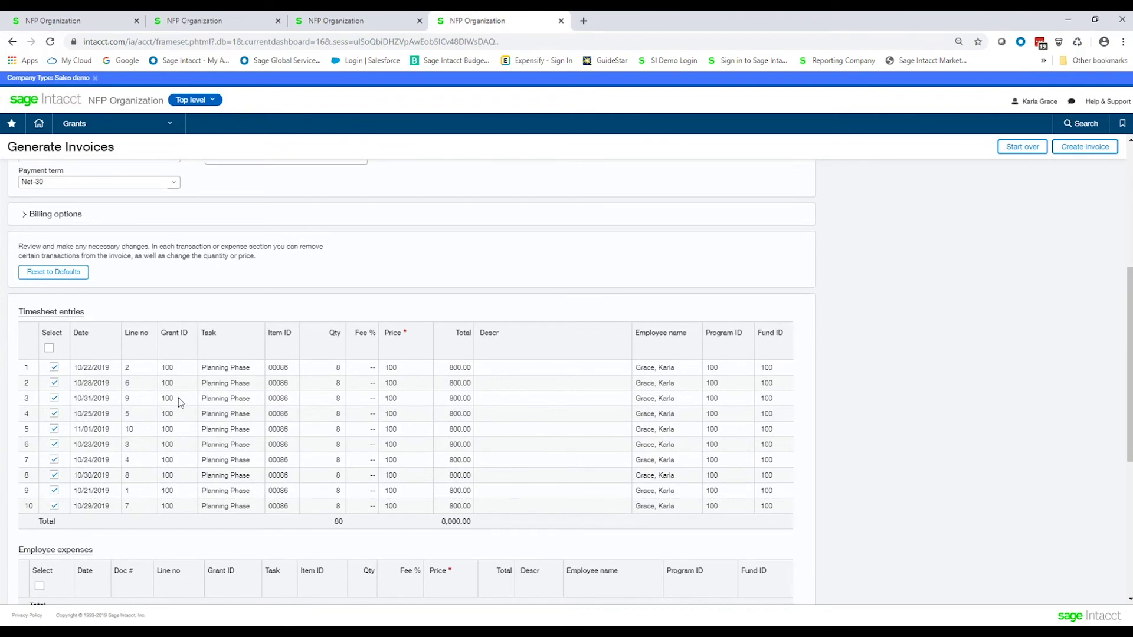
scroll(178, 420, "down", 1)
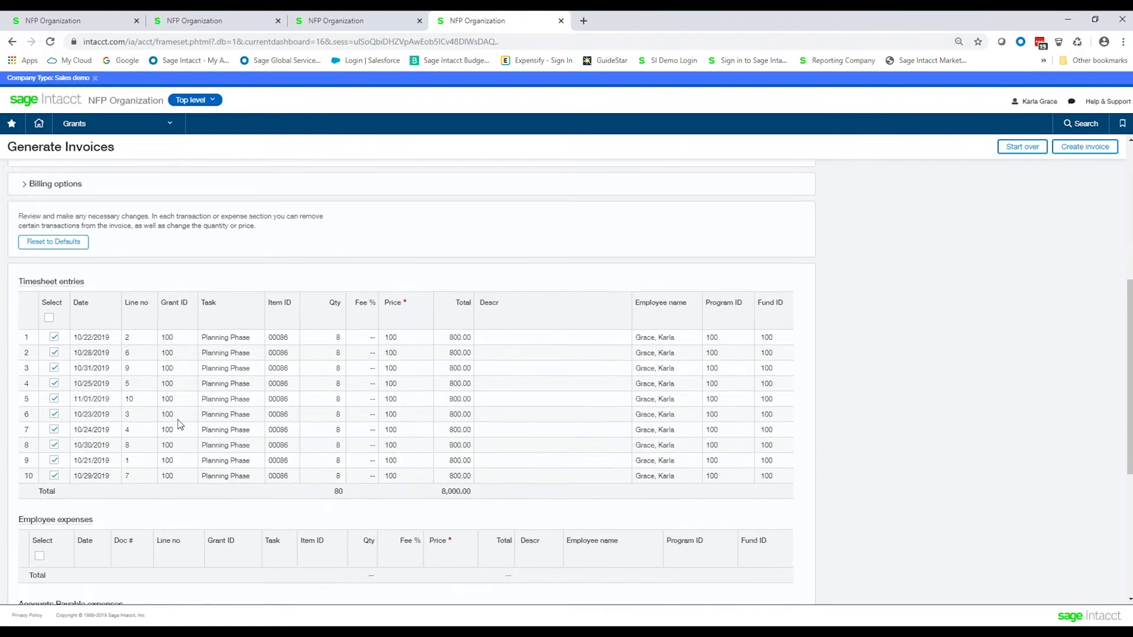
scroll(178, 419, "down", 3)
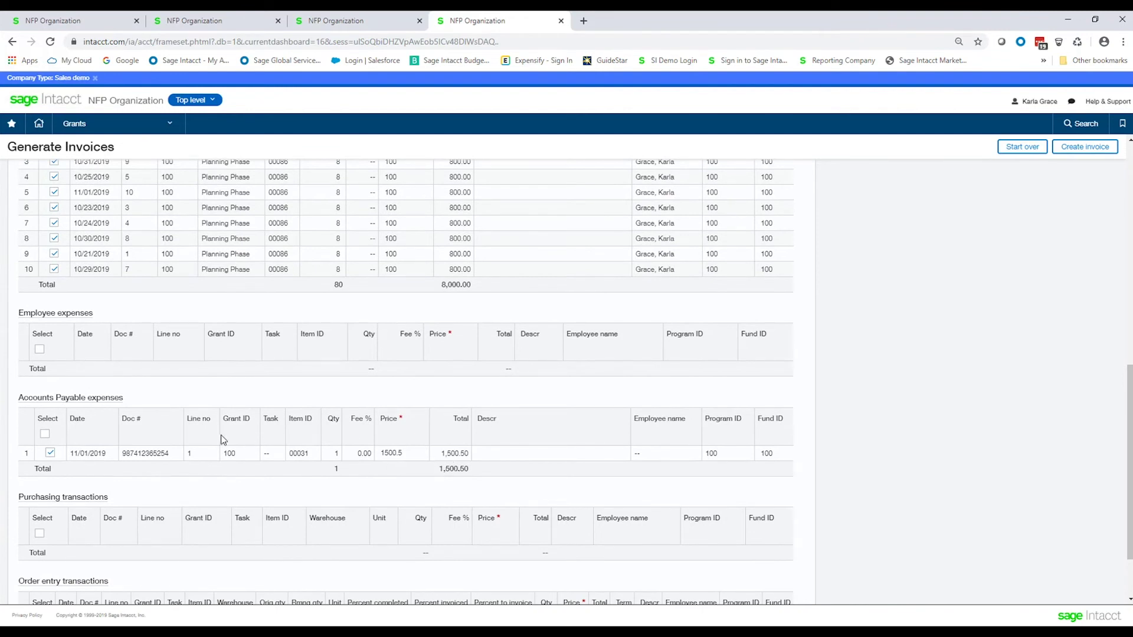
scroll(214, 432, "up", 1)
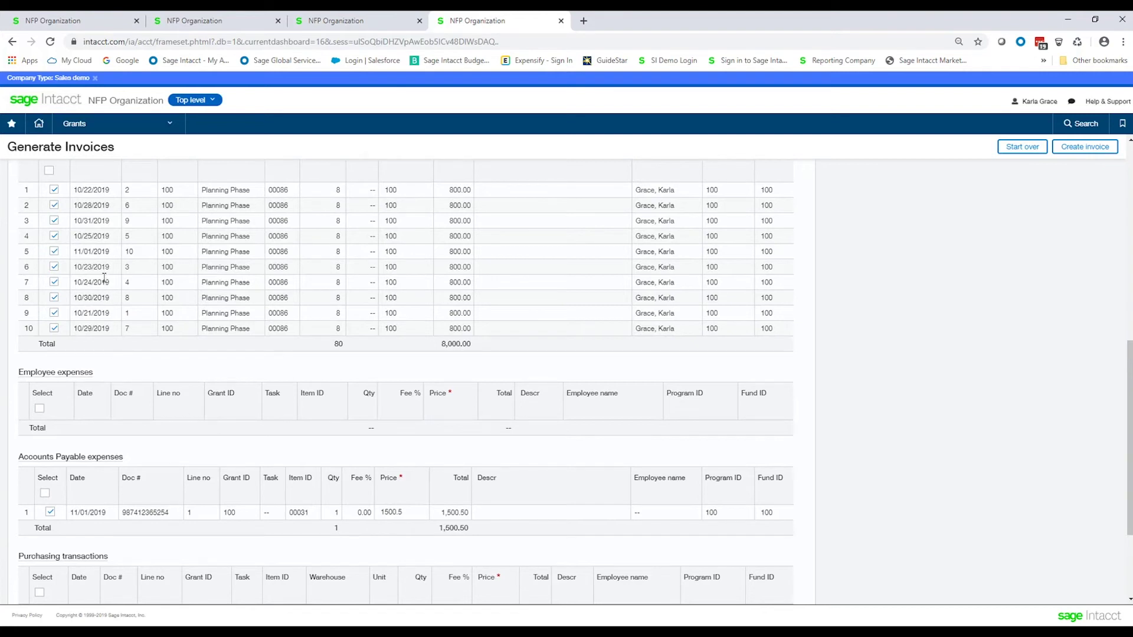
Deselect the 11/01/2019 timesheet entry and the 1,500.50 AP expense, leaving a 7,200.00 total.
left_click(54, 251)
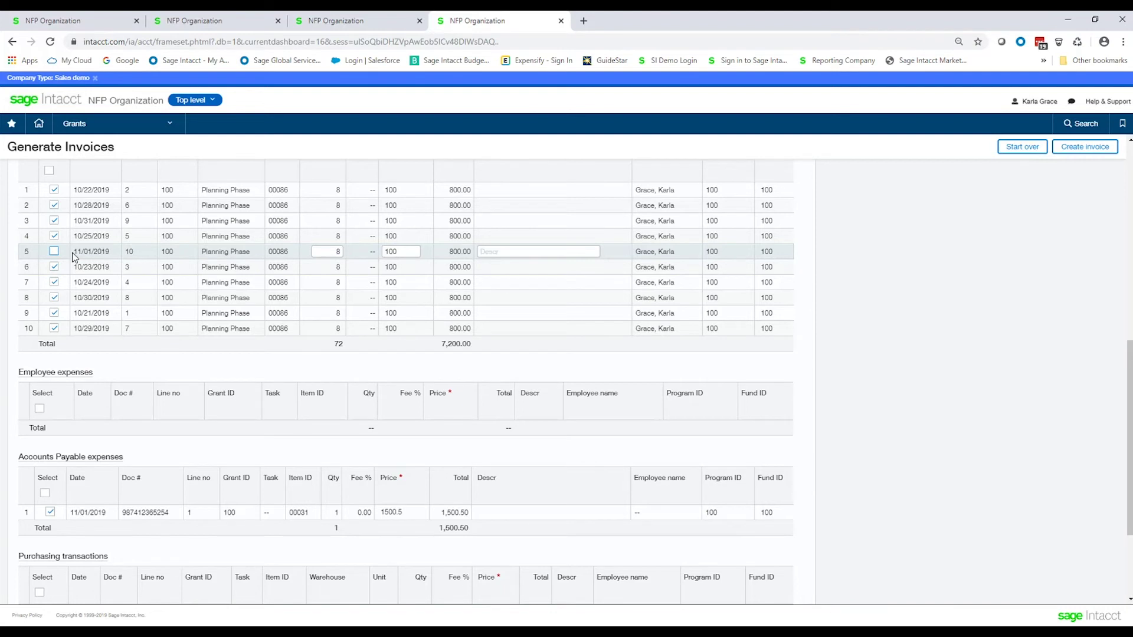
left_click_drag(72, 252, 110, 253)
scroll(89, 413, "down", 1)
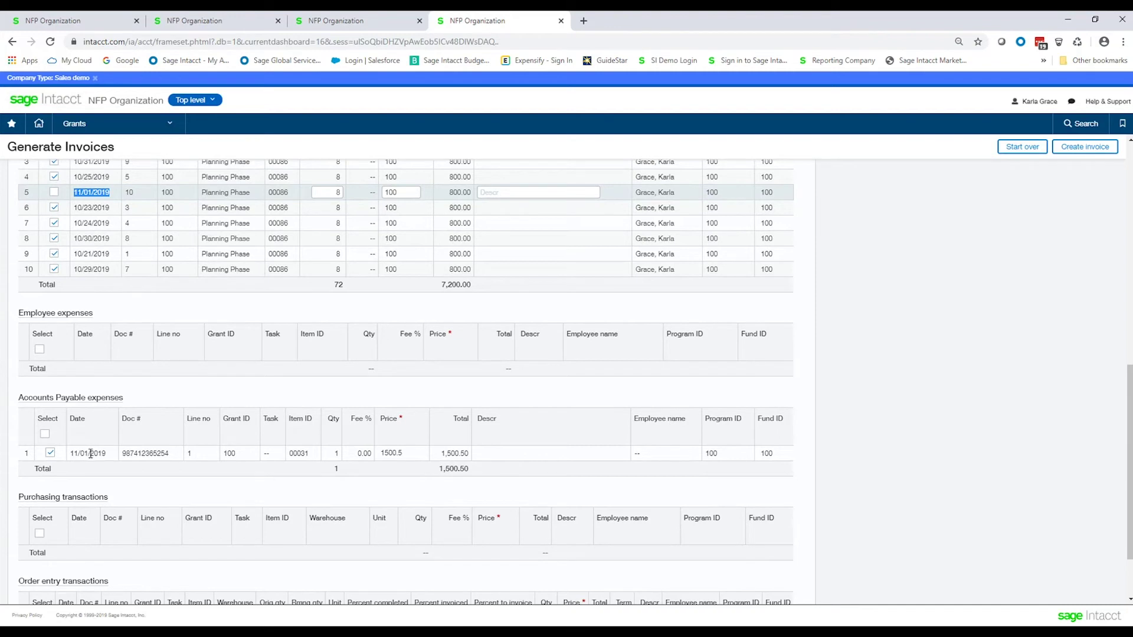
left_click(50, 453)
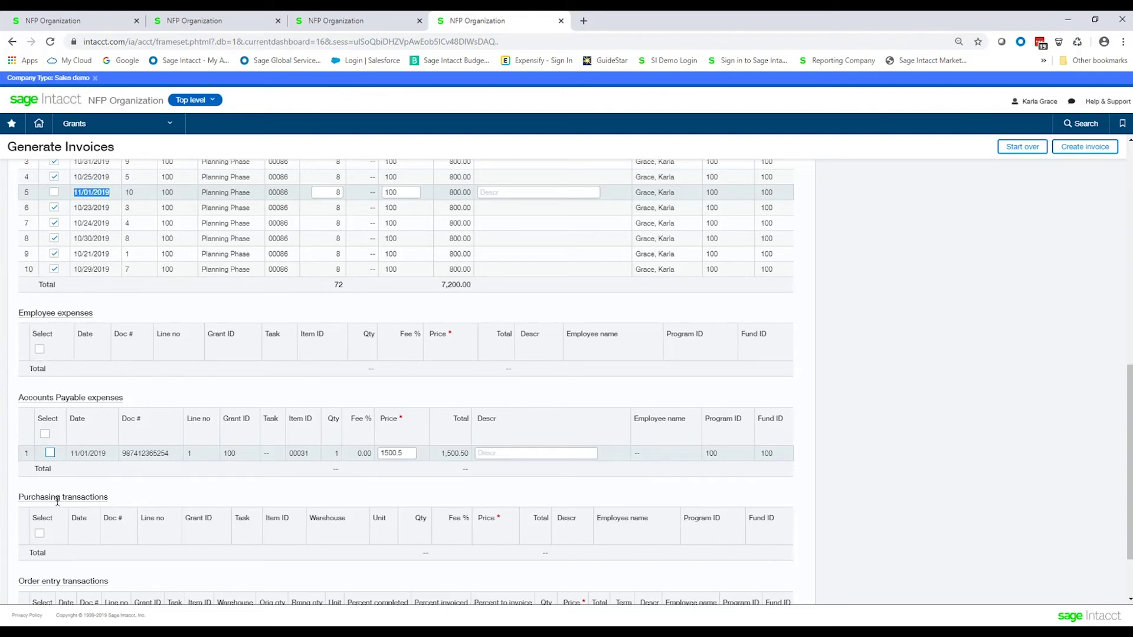
scroll(55, 501, "down", 3)
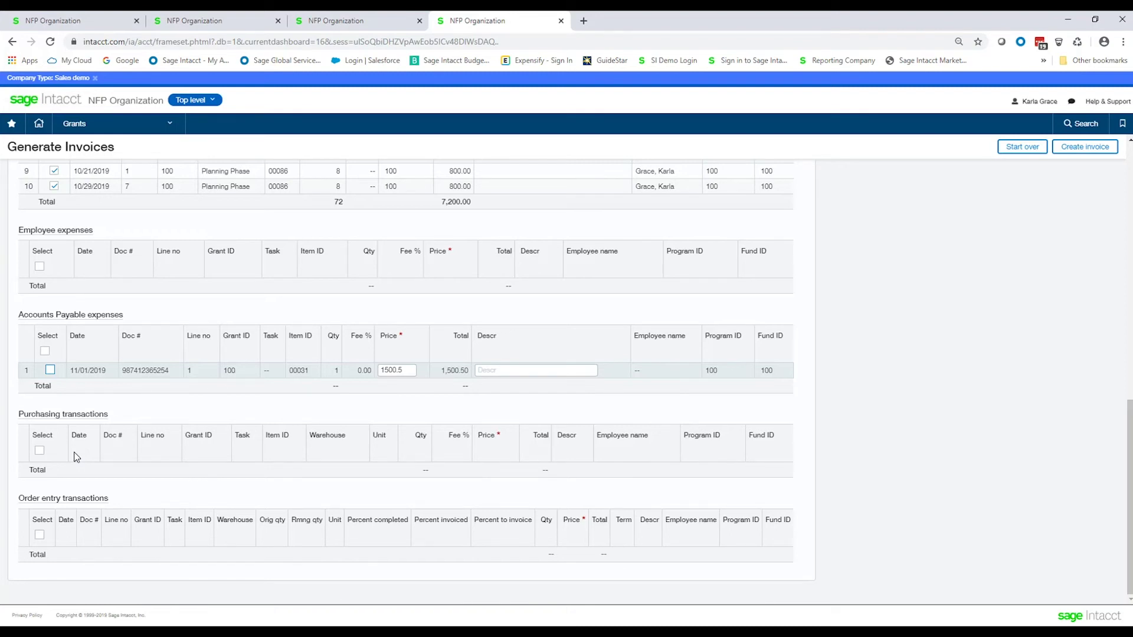
scroll(85, 387, "up", 5)
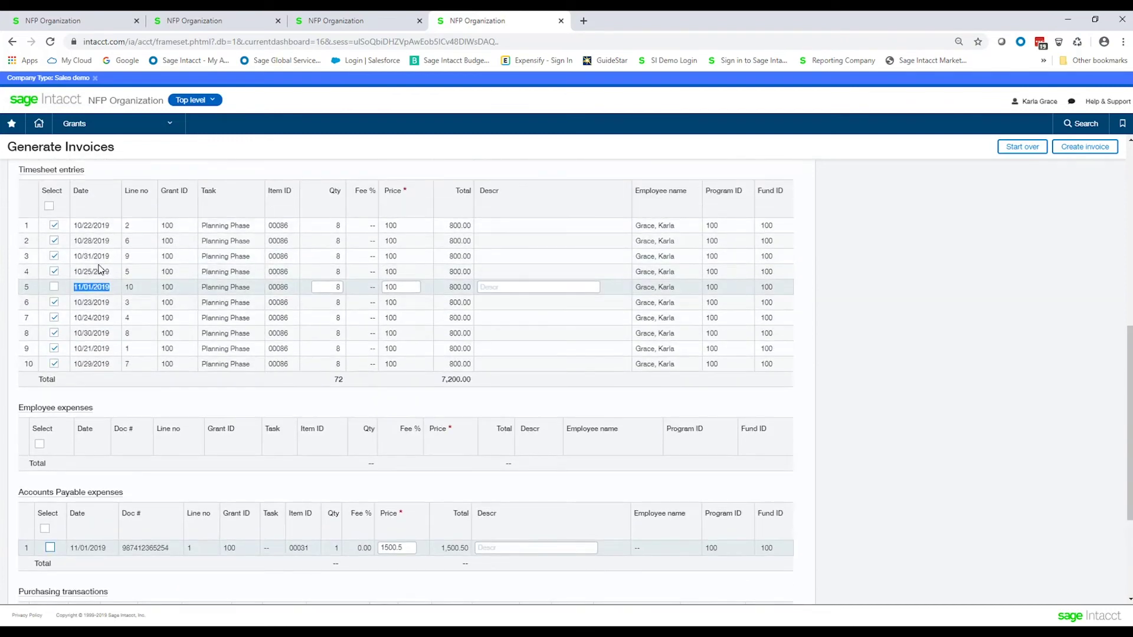
scroll(82, 342, "down", 5)
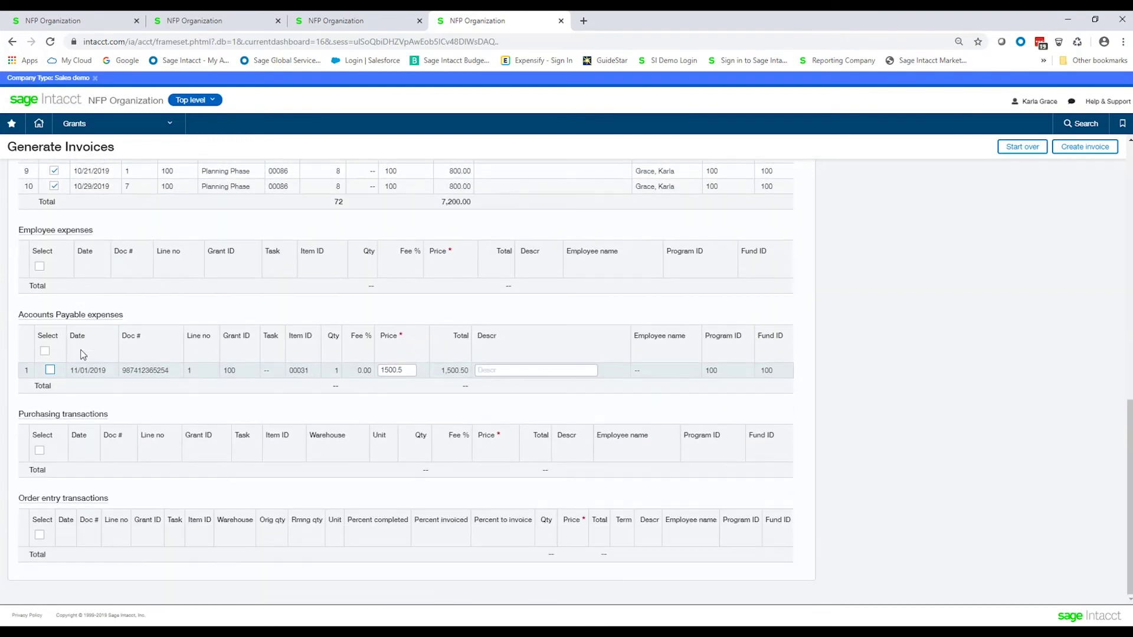
scroll(83, 354, "up", 6)
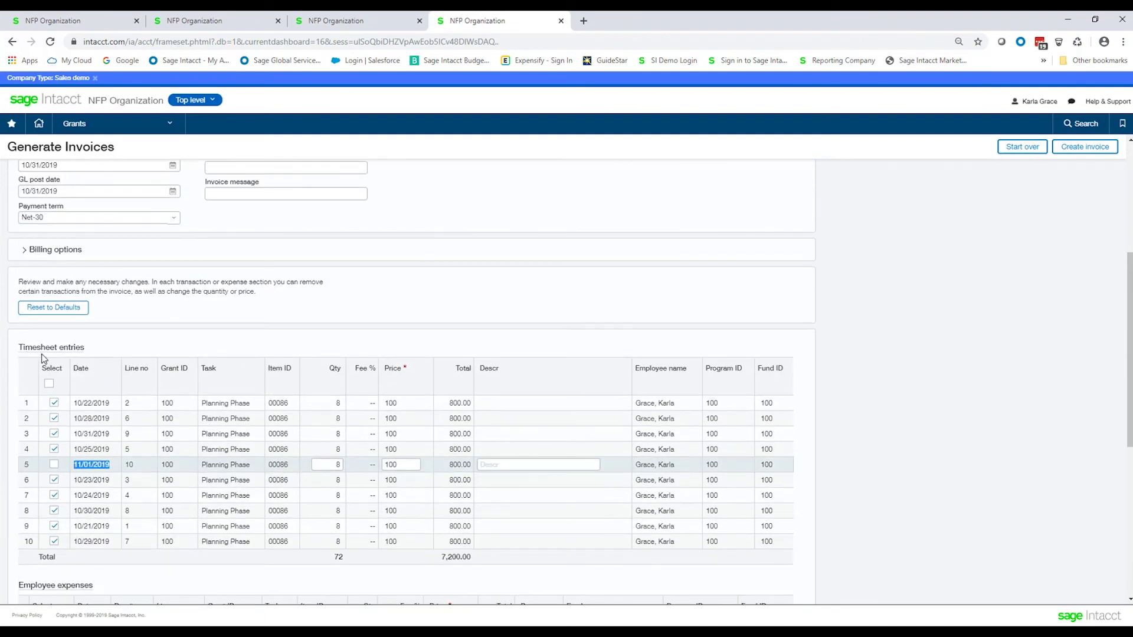
scroll(448, 316, "up", 2)
Create the 7,200.00 CDBG invoice, copy its new invoice number, and exit invoice generation.
scroll(451, 319, "up", 3)
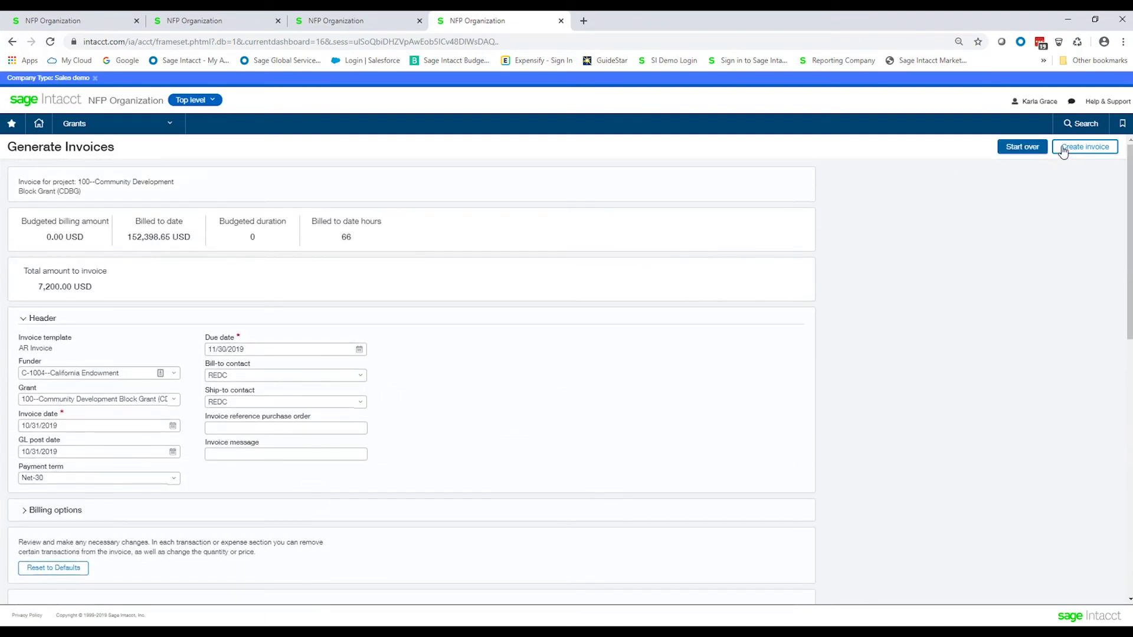
left_click(1087, 148)
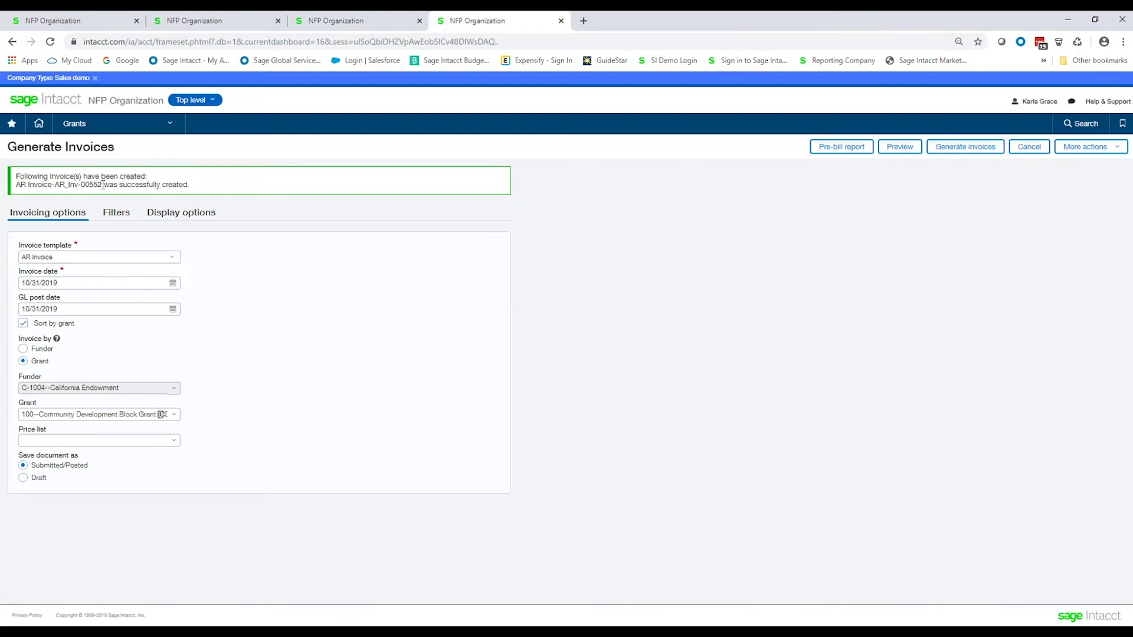
left_click_drag(102, 184, 55, 184)
right_click(62, 187)
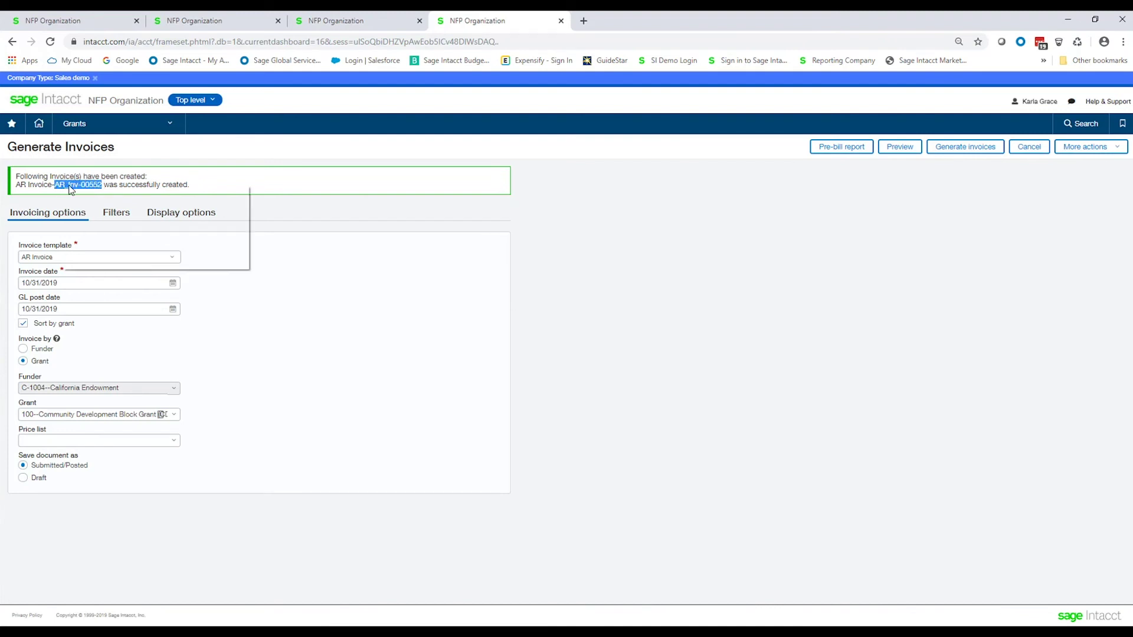
left_click(89, 194)
left_click(1029, 147)
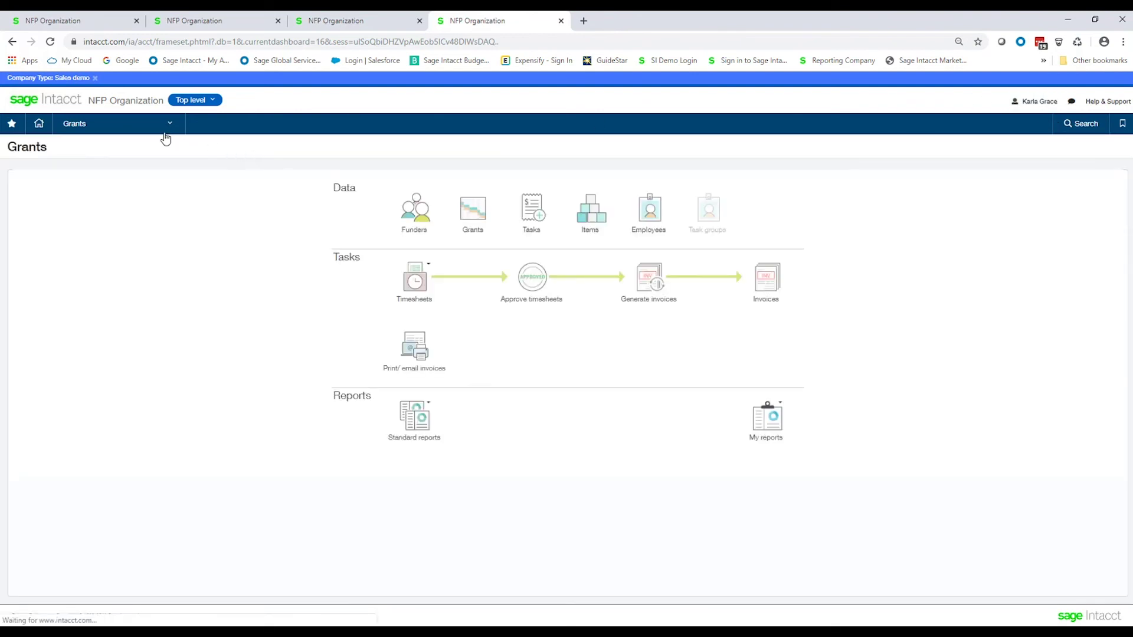
left_click(168, 126)
Filter the AR invoice list by the pasted document number and view invoice AR_Inv-00552.
mouse_move(106, 271)
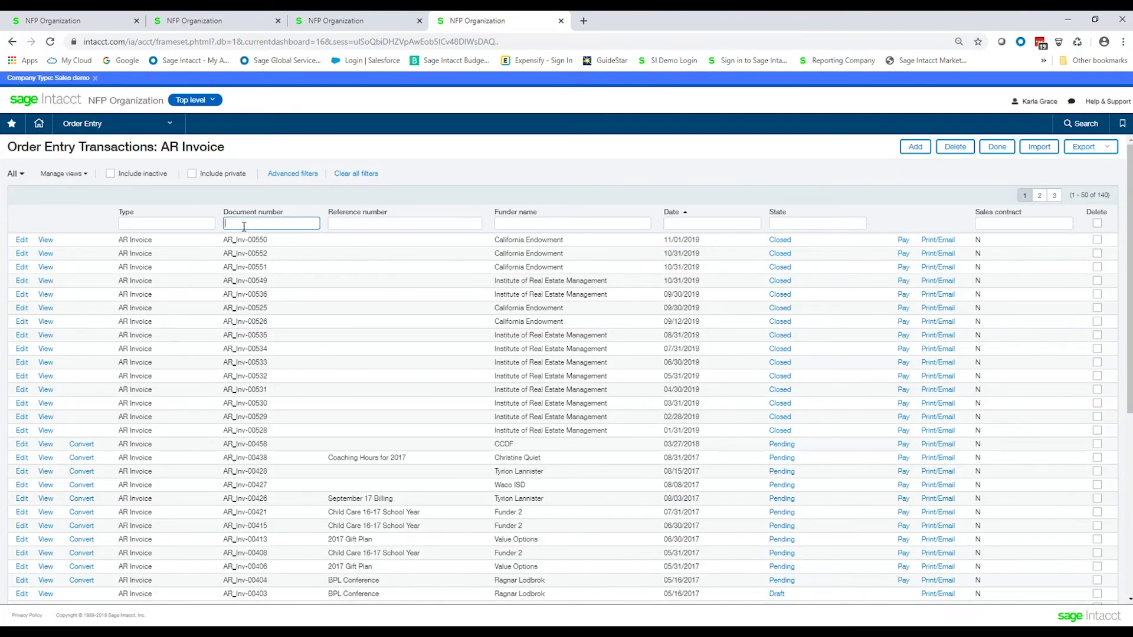
key("ctrl+v")
key("Return")
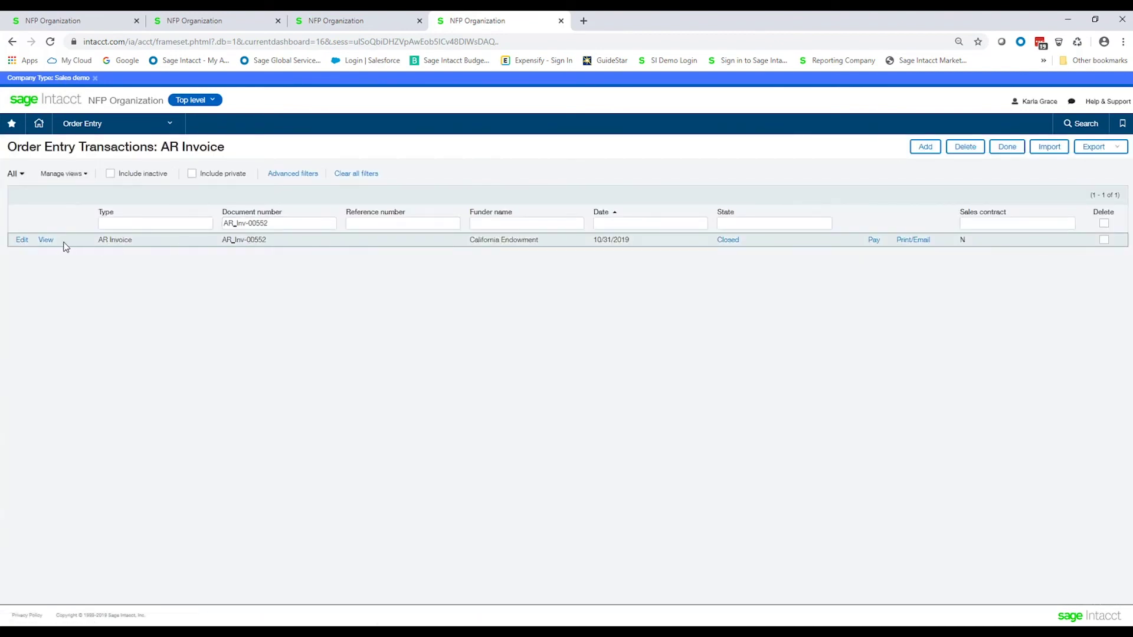
left_click(44, 242)
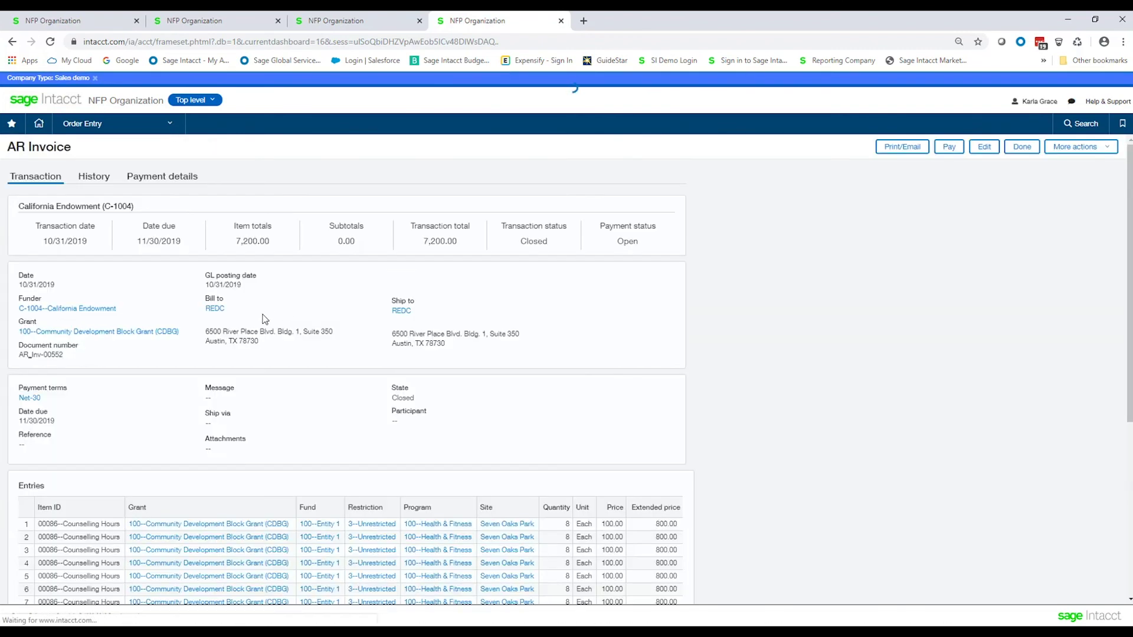
Check the nine 800.00 Counselling Hours entries totalling 7,200.00, then close the invoice.
scroll(261, 322, "down", 2)
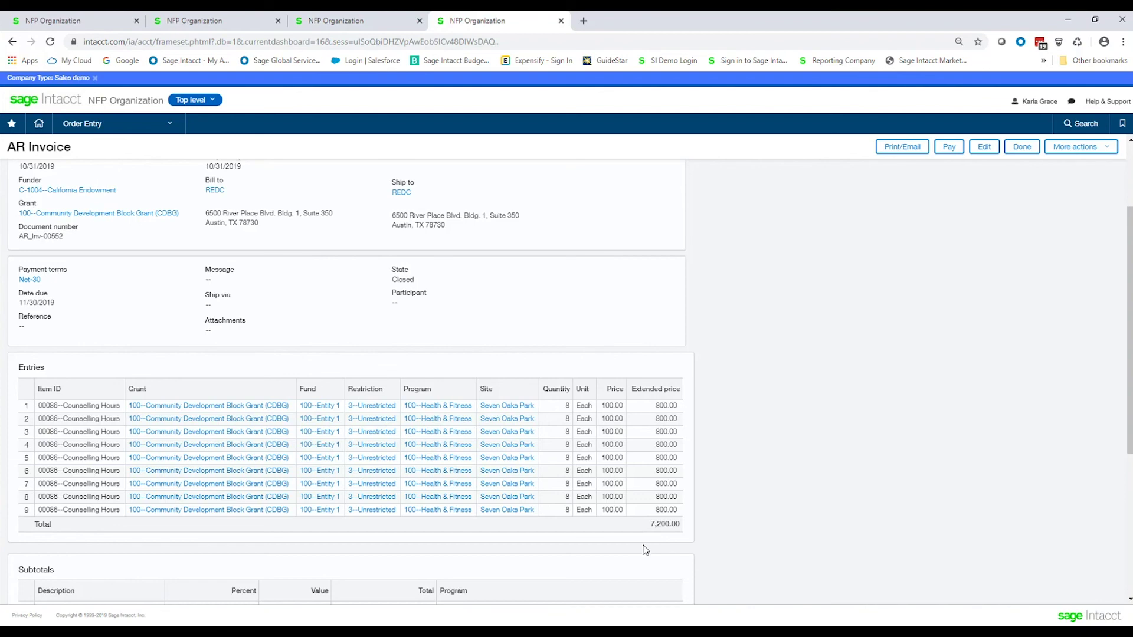
left_click(666, 528)
left_click(1022, 148)
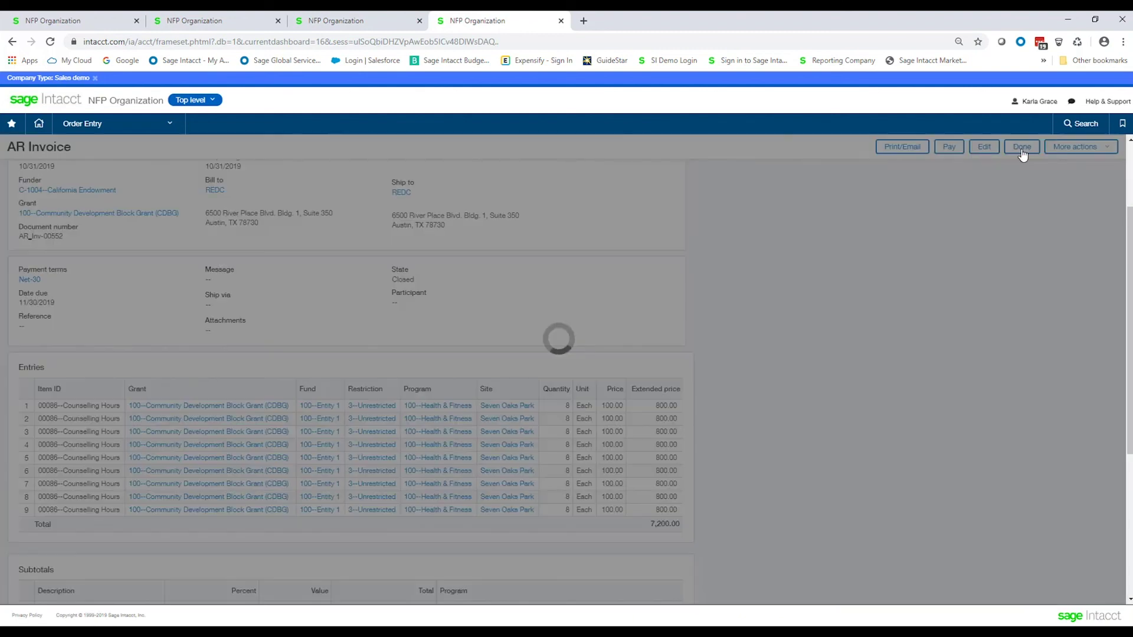